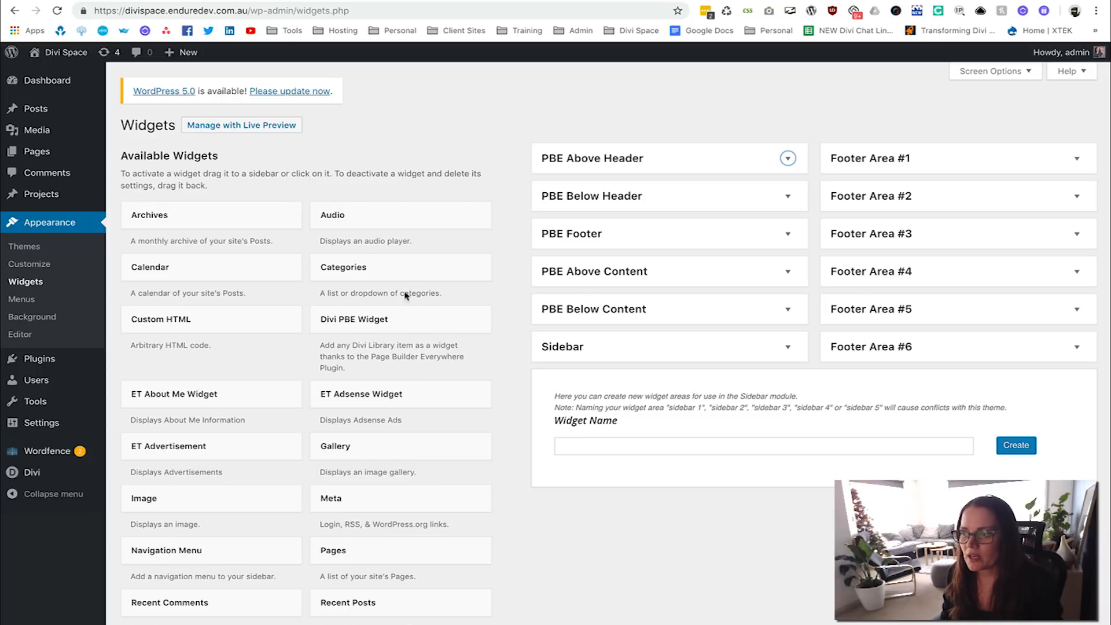
Step: Review the Sendex home page from its header down to the newsletter and footer sections
click(285, 0)
scroll(414, 156, up, 1)
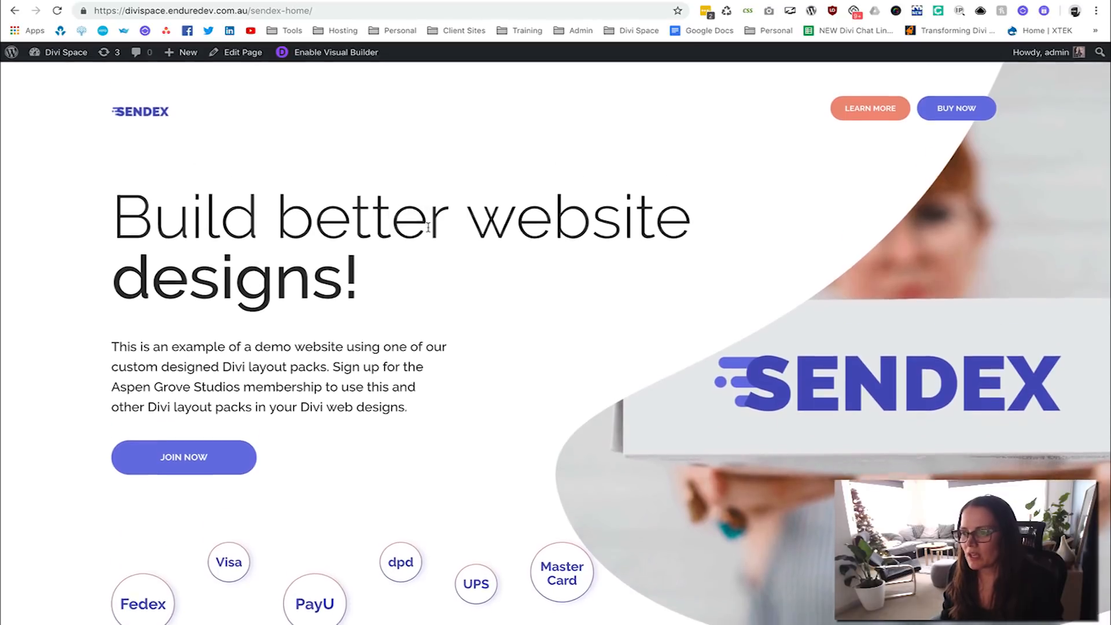
scroll(430, 232, down, 8)
scroll(430, 231, down, 8)
scroll(429, 231, up, 15)
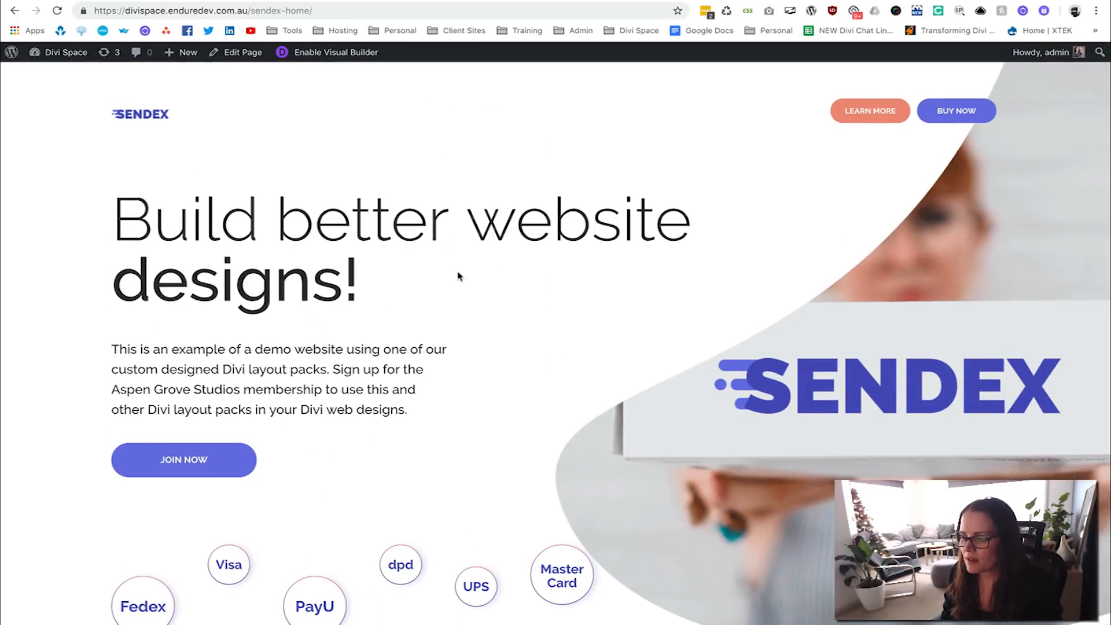
scroll(458, 276, down, 20)
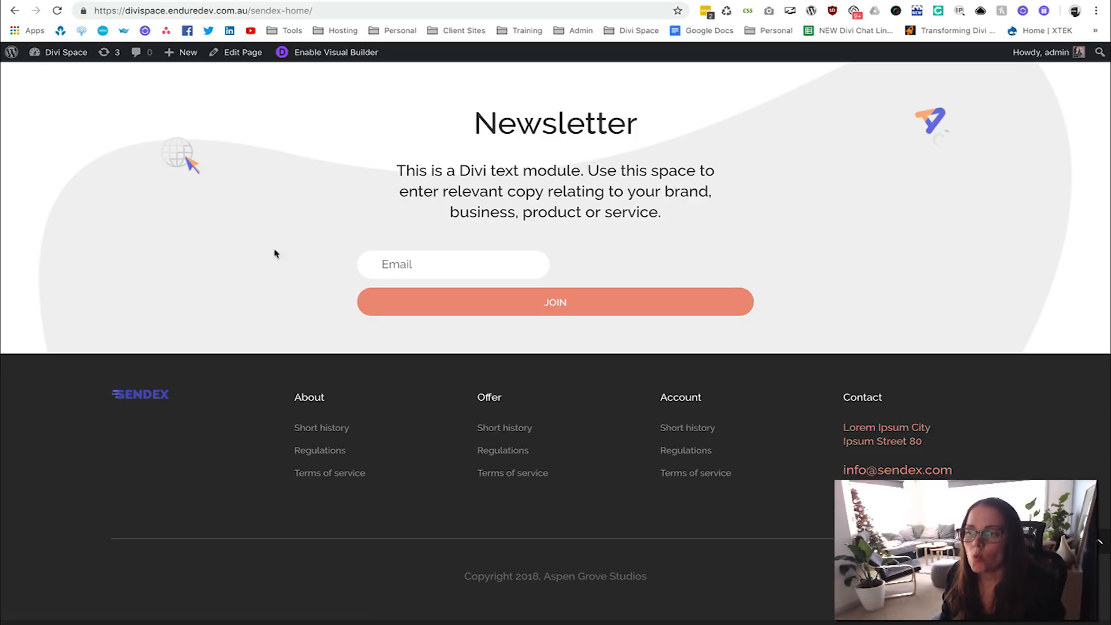
Step: Open the Sendex home page in the Visual Builder to work on its dark footer section
click(319, 53)
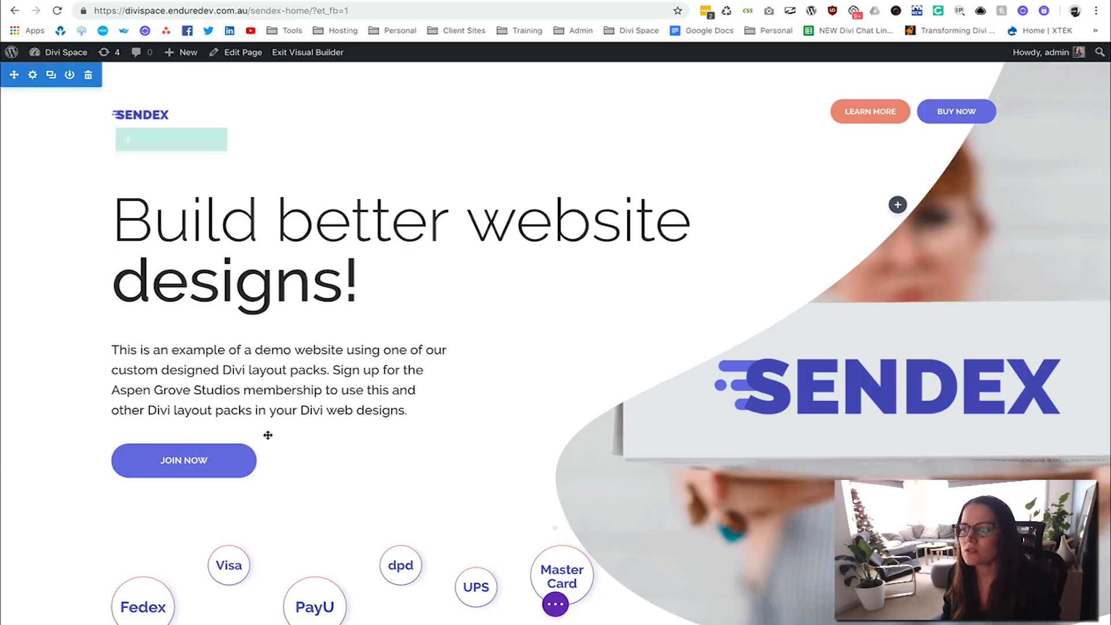
scroll(195, 282, down, 3)
scroll(439, 273, up, 3)
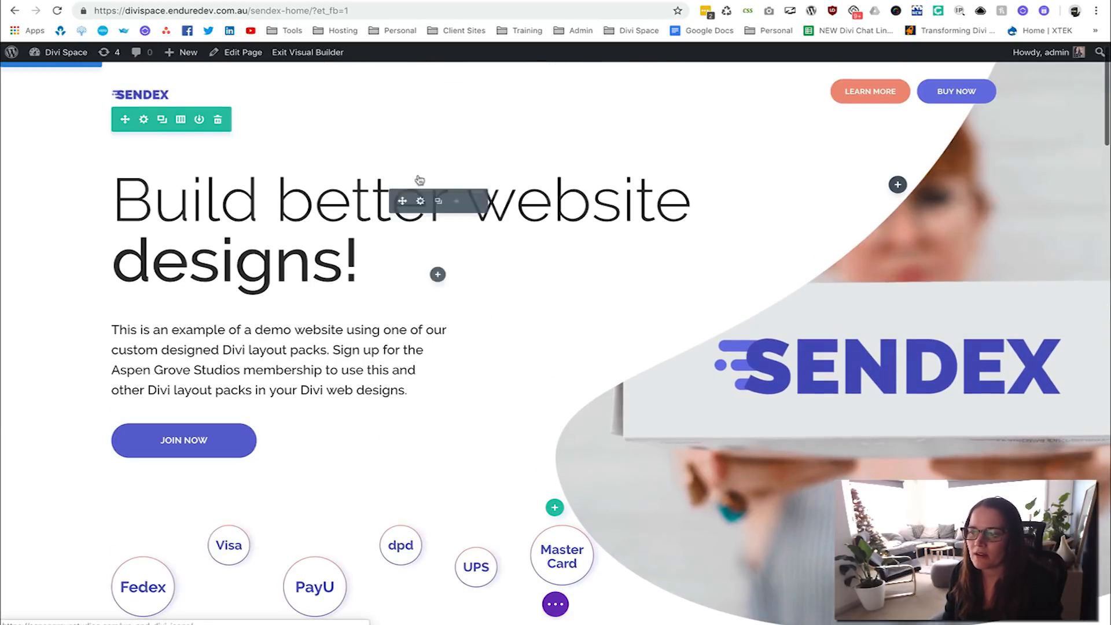
scroll(266, 370, down, 20)
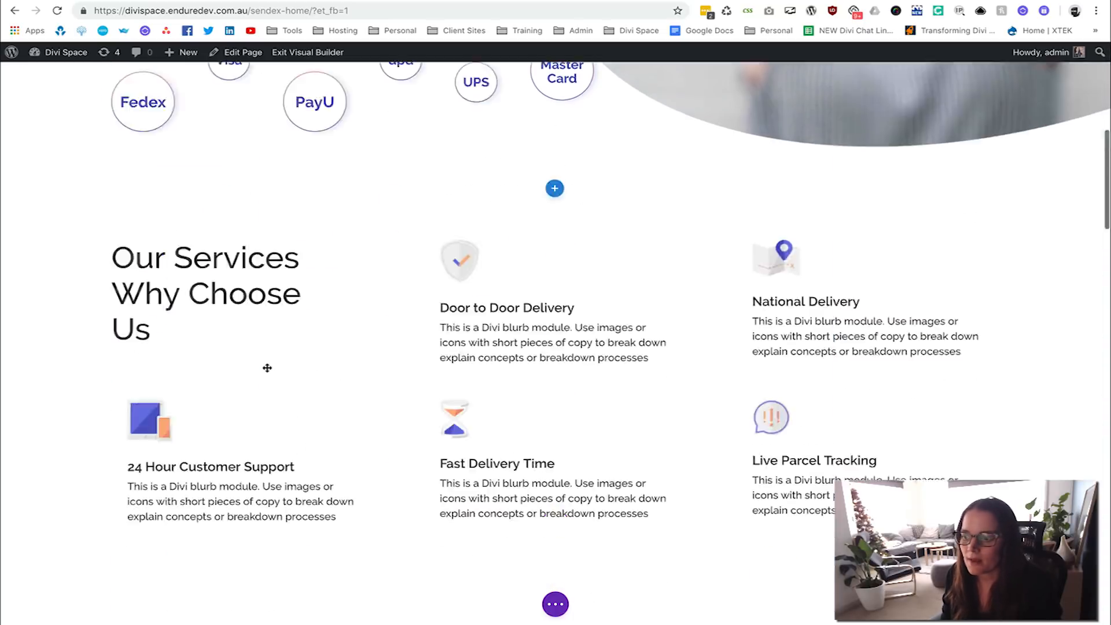
scroll(268, 368, down, 15)
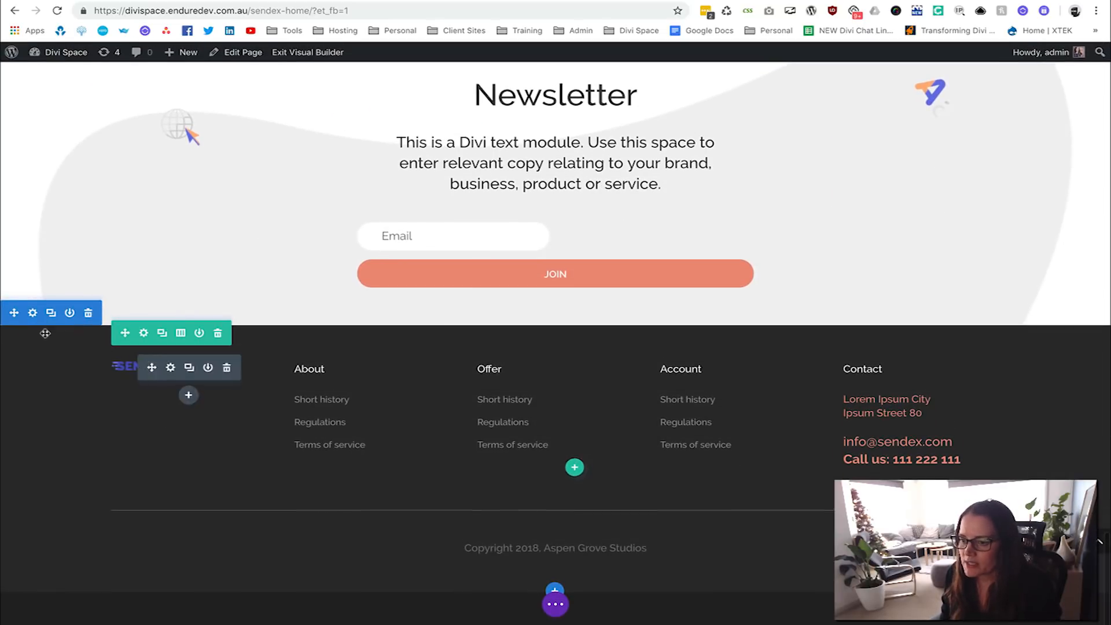
Step: Save the dark footer section to the Divi Library under the layout name "Sendex Footer"
right_click(34, 315)
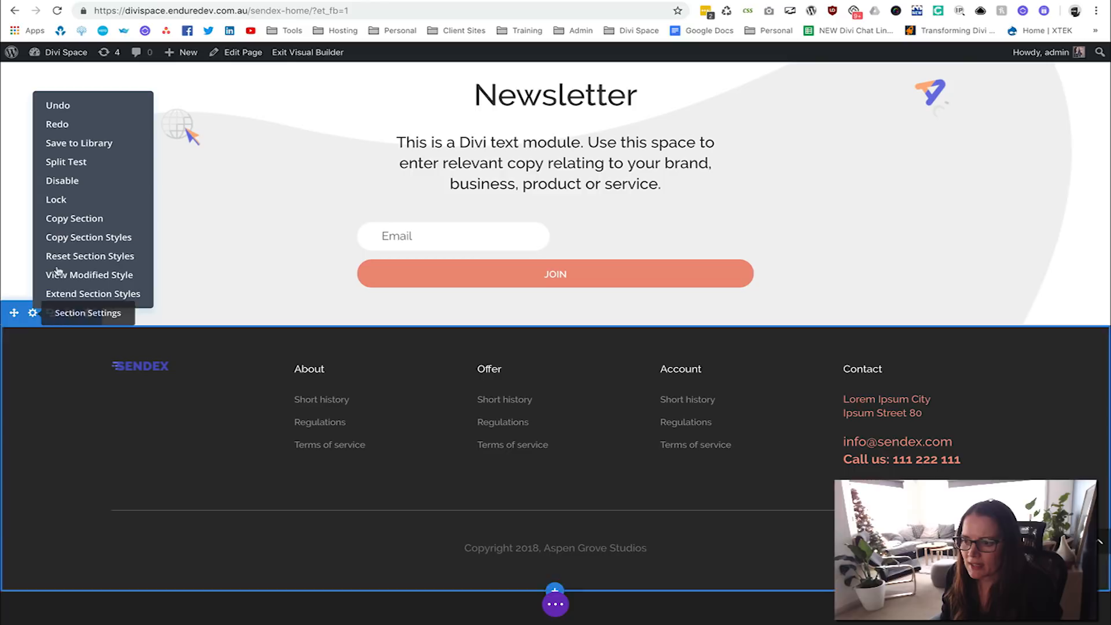
click(66, 146)
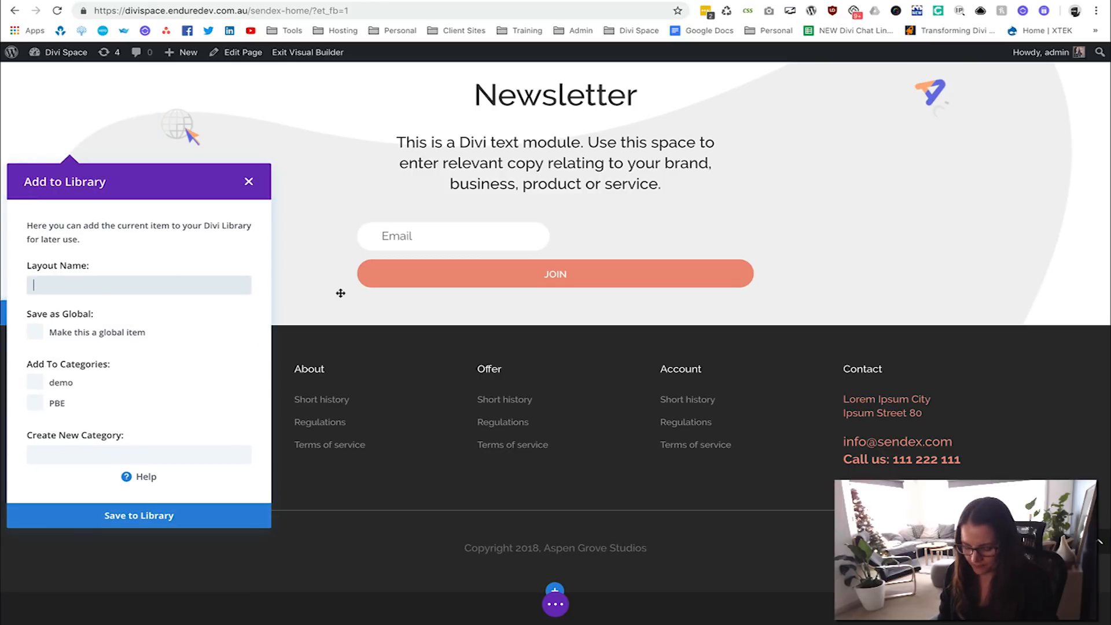
text(Sendex Footer)
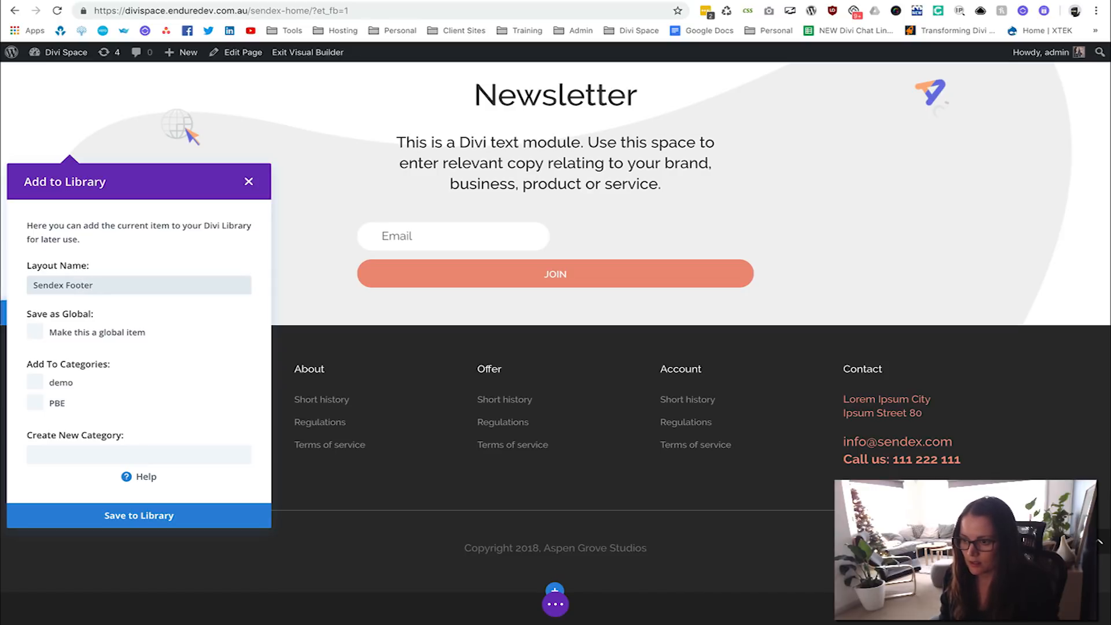
click(166, 517)
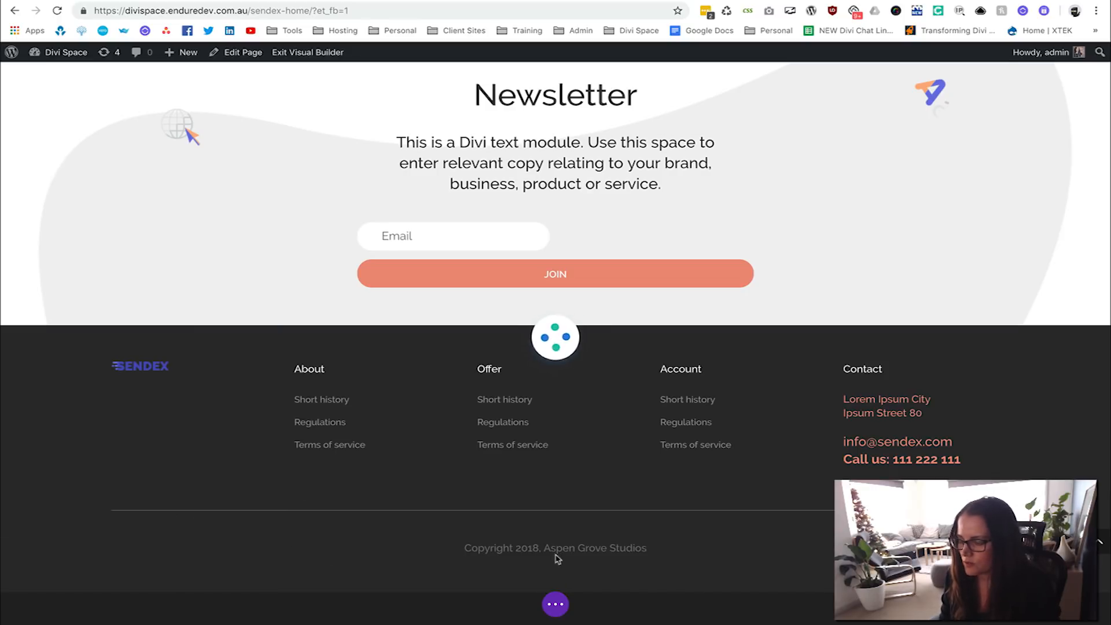
click(558, 608)
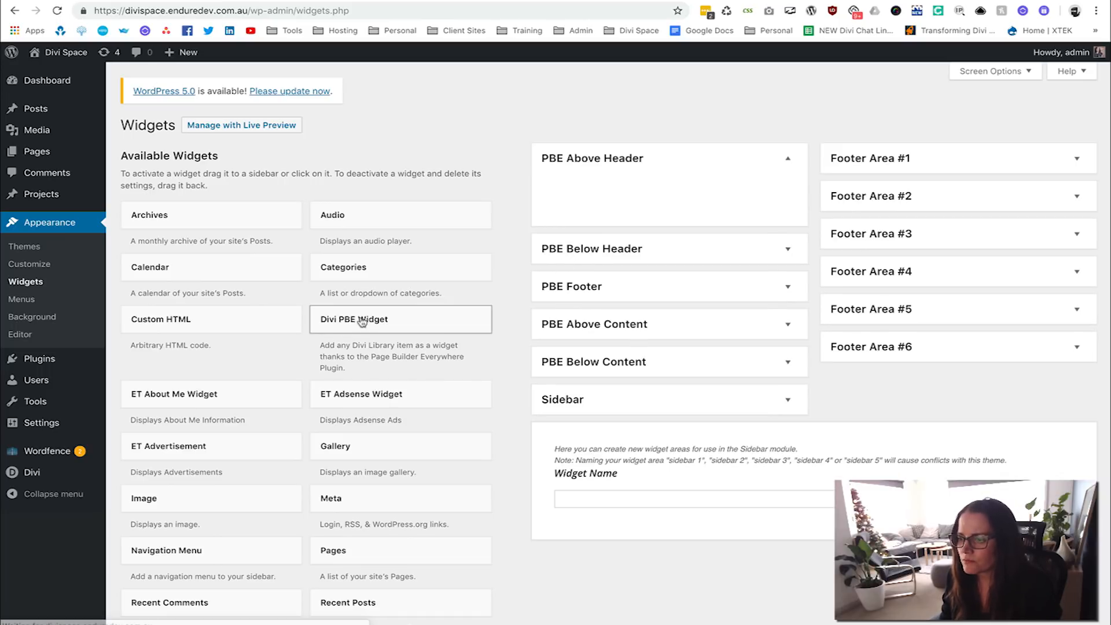
Step: Add a Divi PBE Widget to the PBE Footer area, displaying the Sendex Footer library item without its title, and save it
drag(350, 323, 606, 313)
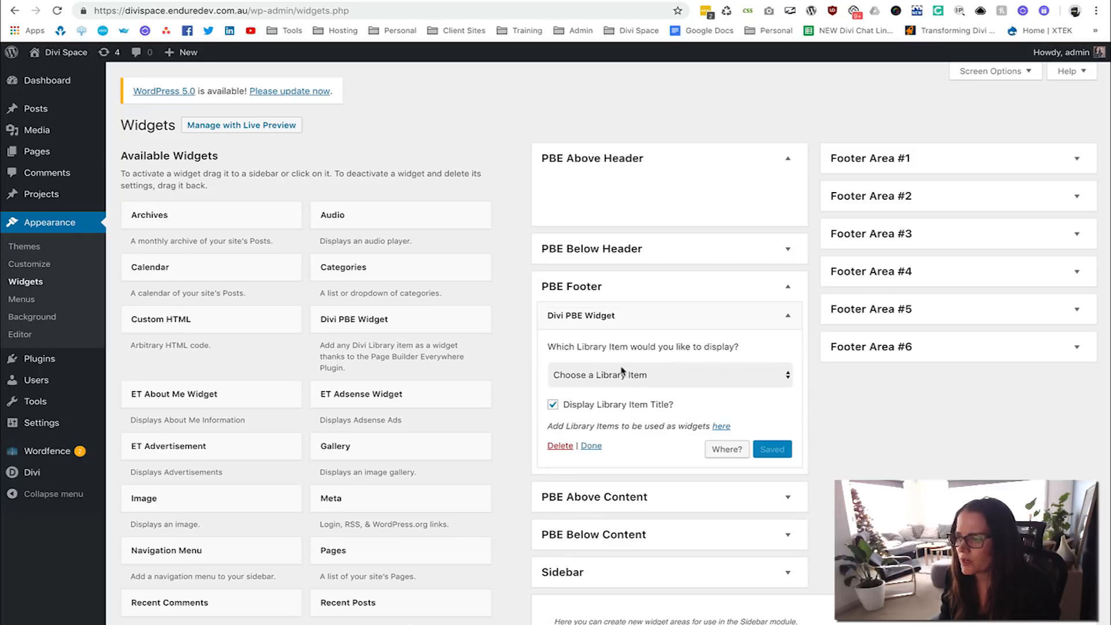
click(647, 382)
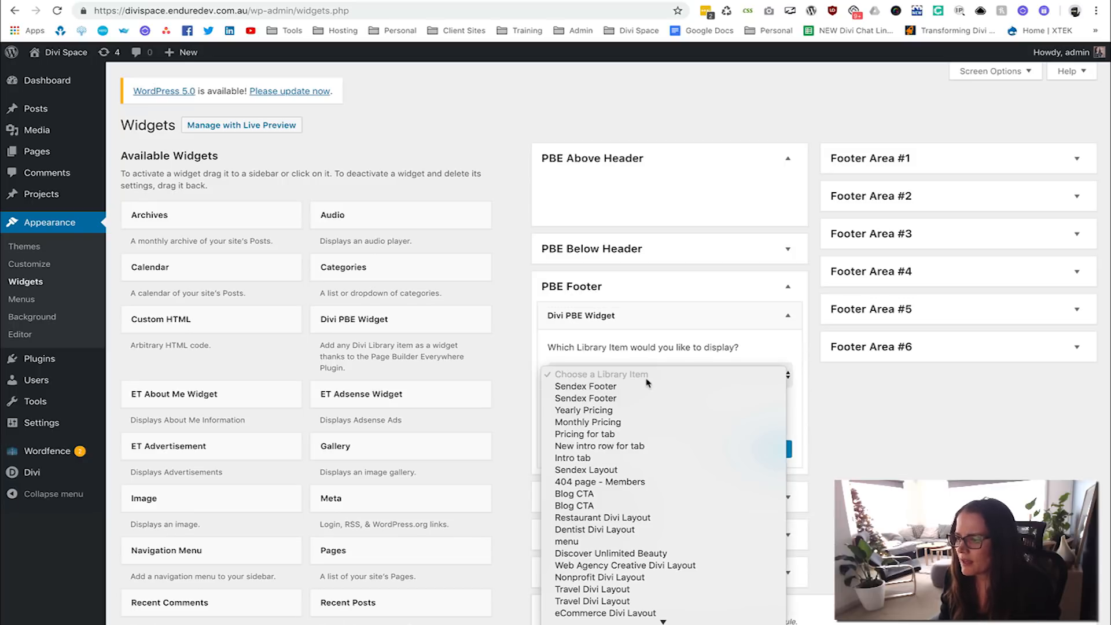
click(588, 386)
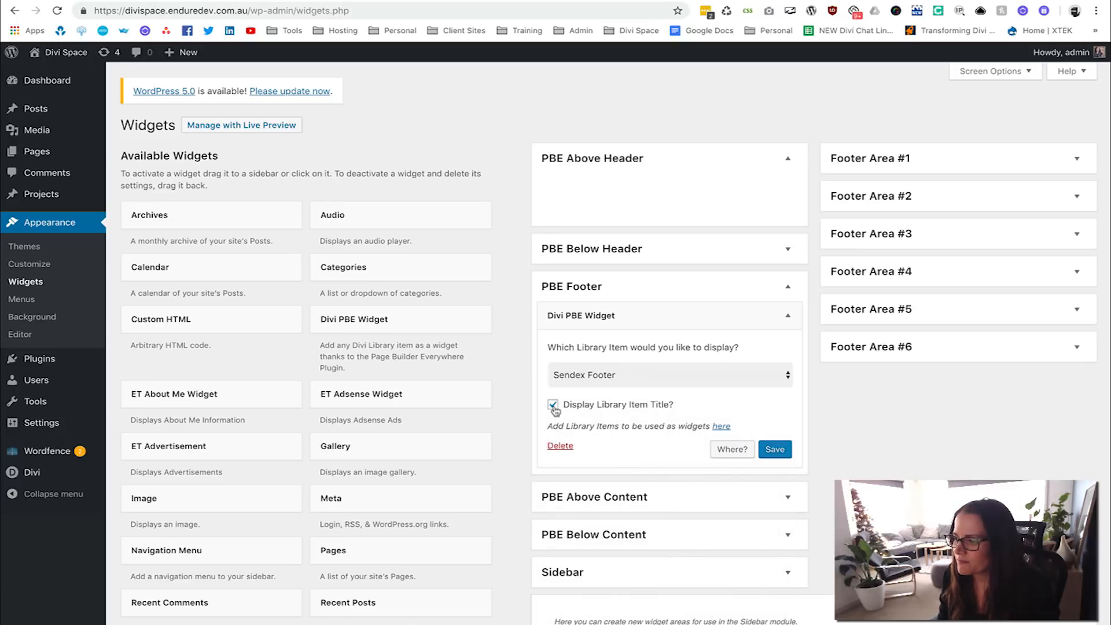
click(553, 405)
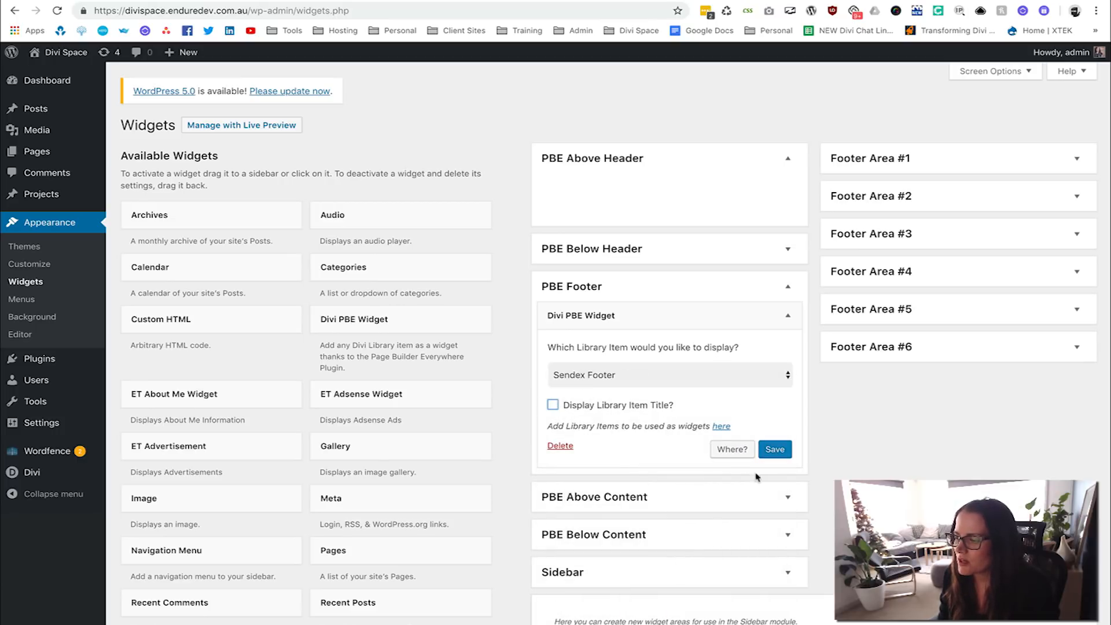
click(774, 451)
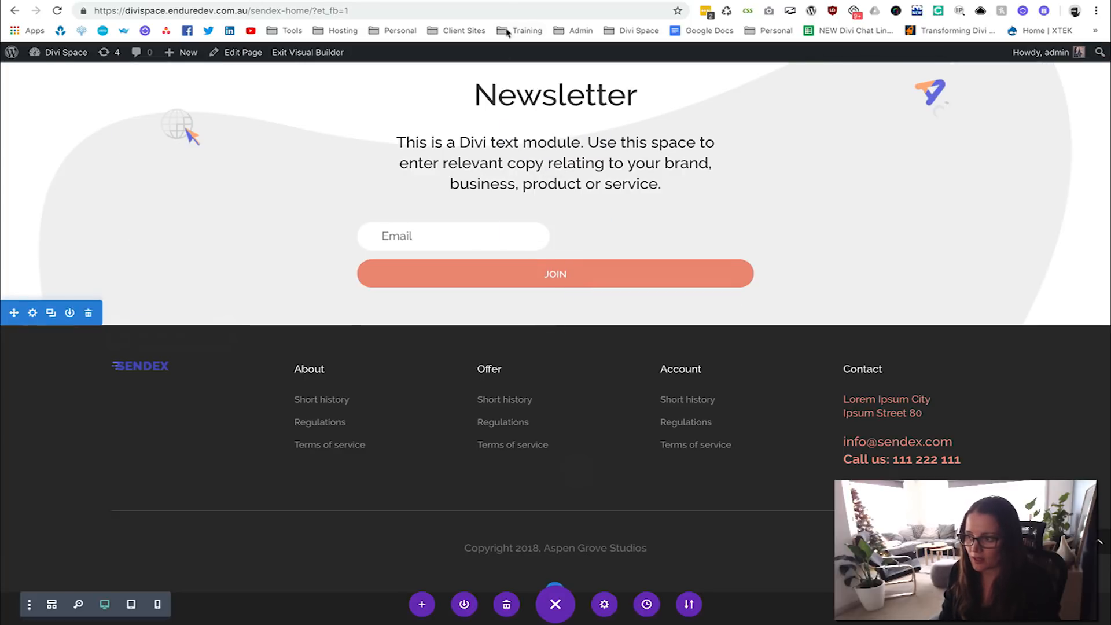
Step: Exit the Visual Builder, reload the Sendex home page and check the footer at the end of the page
click(324, 52)
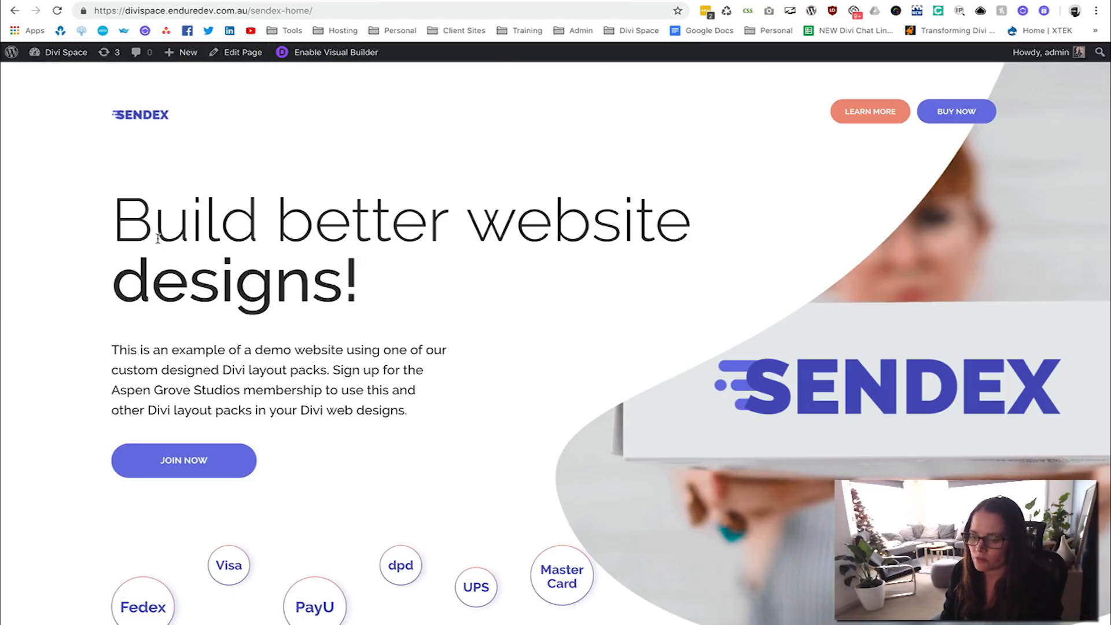
key(super+r)
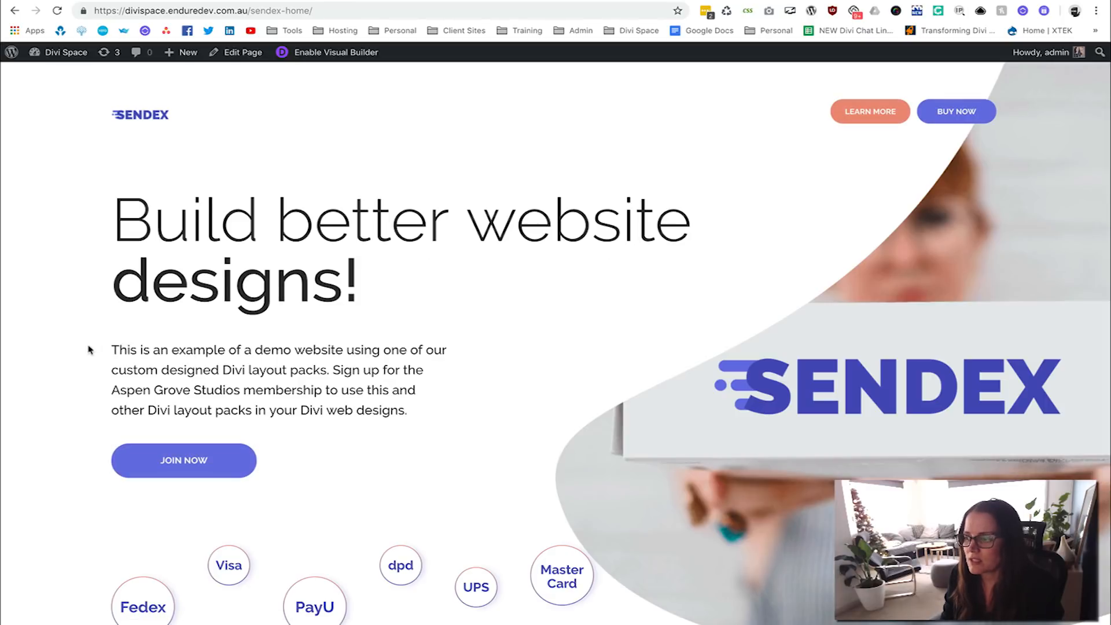
scroll(89, 347, down, 15)
scroll(90, 350, down, 10)
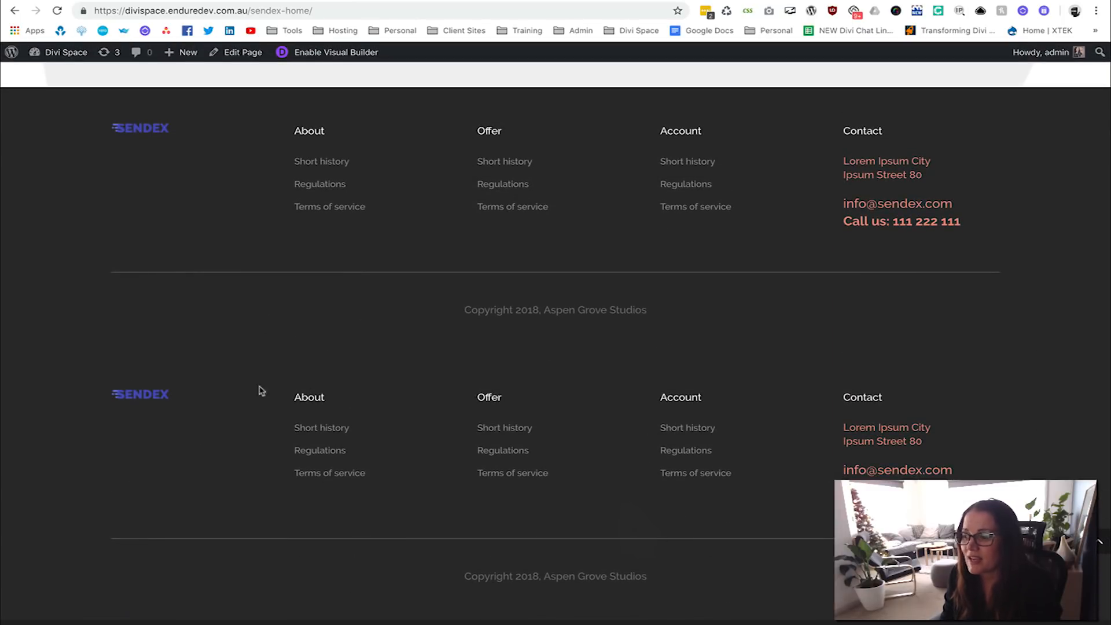
scroll(275, 294, up, 2)
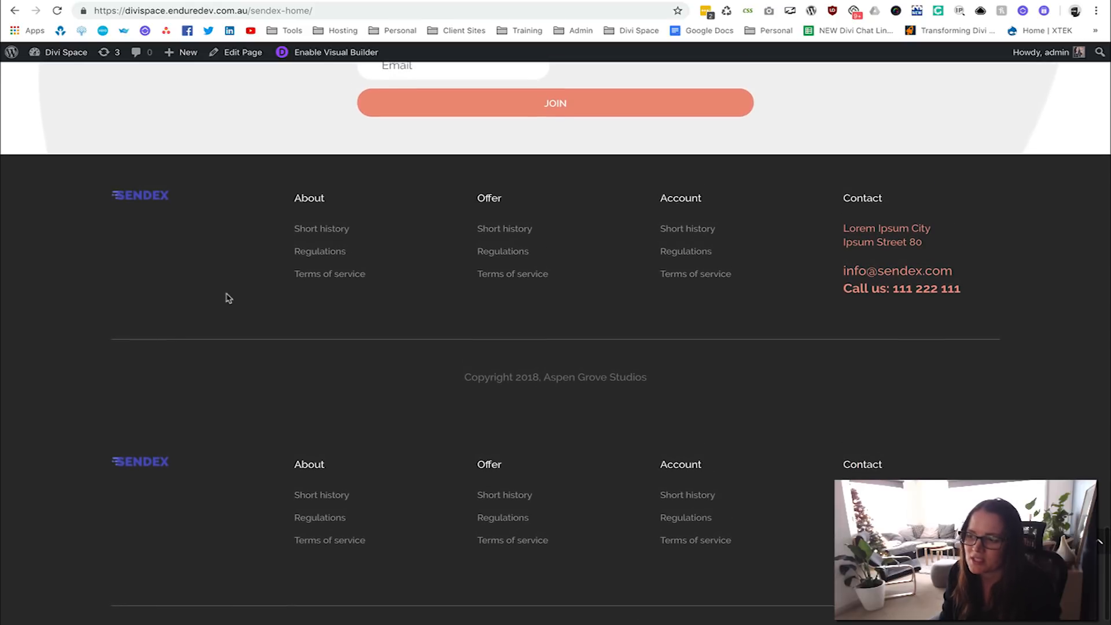
scroll(197, 289, up, 8)
Step: View the Justo Bibendum Ultricies post from the site's post list and check its footer
right_click(52, 54)
key(Escape)
click(53, 54)
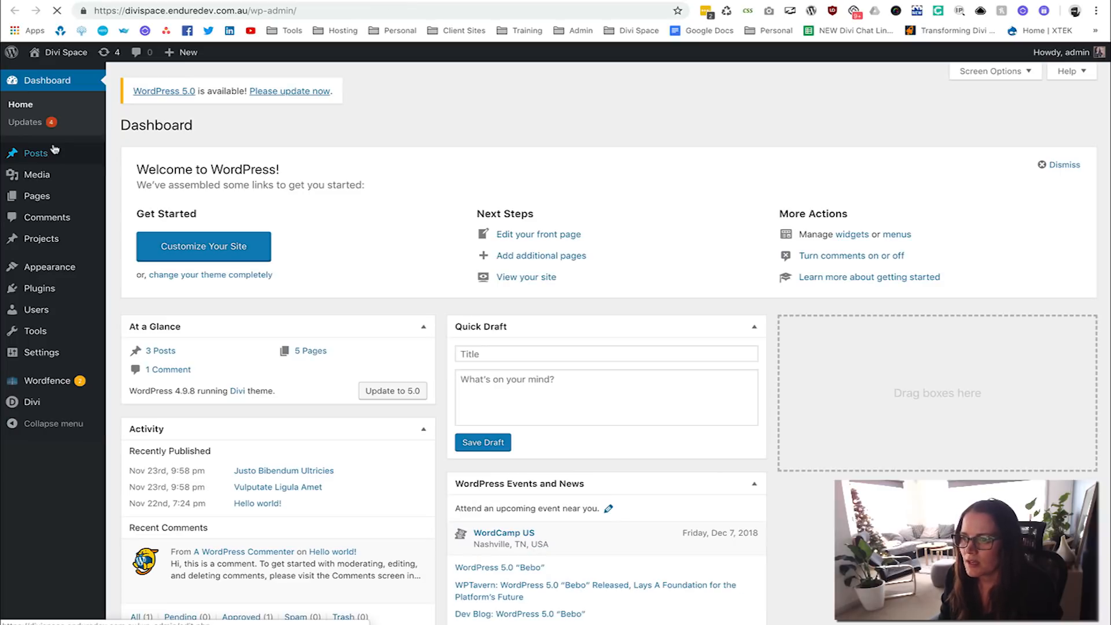
click(36, 153)
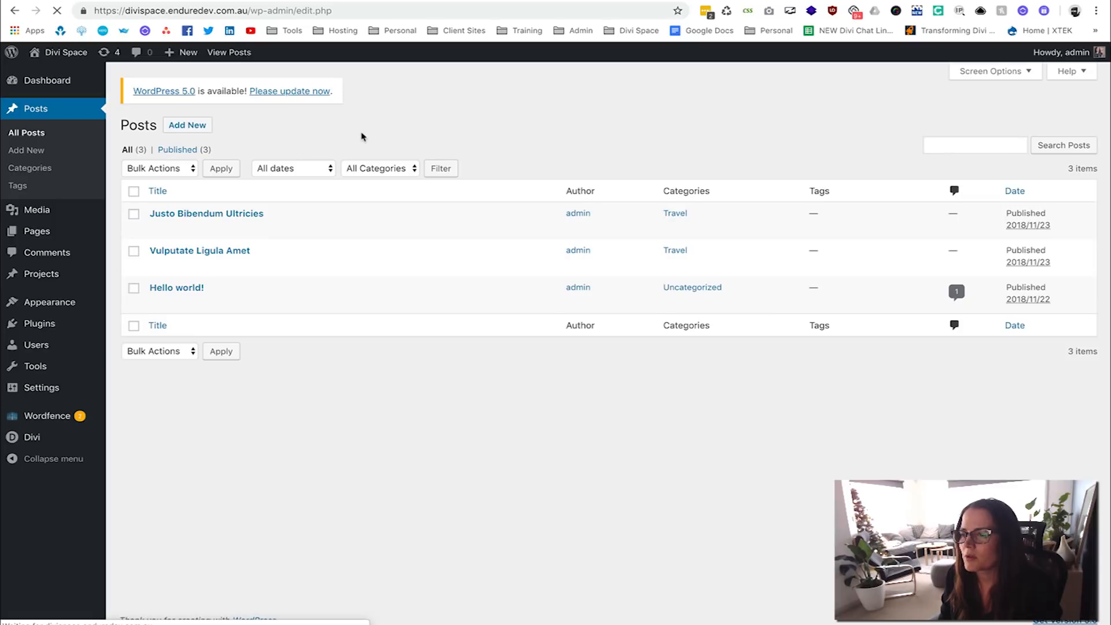
click(259, 229)
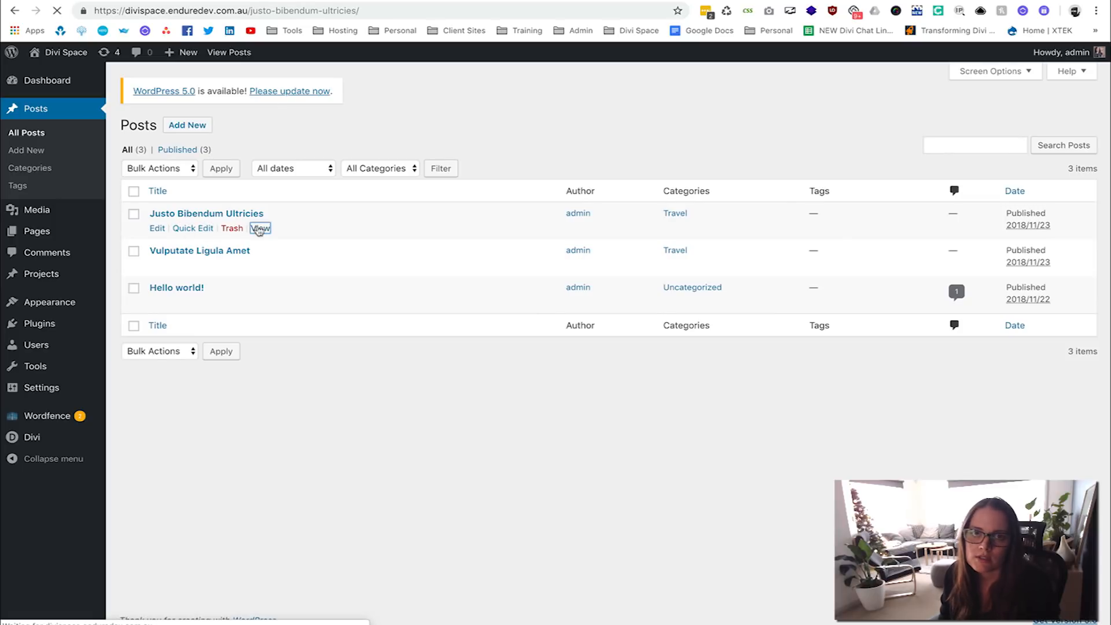
scroll(205, 322, down, 15)
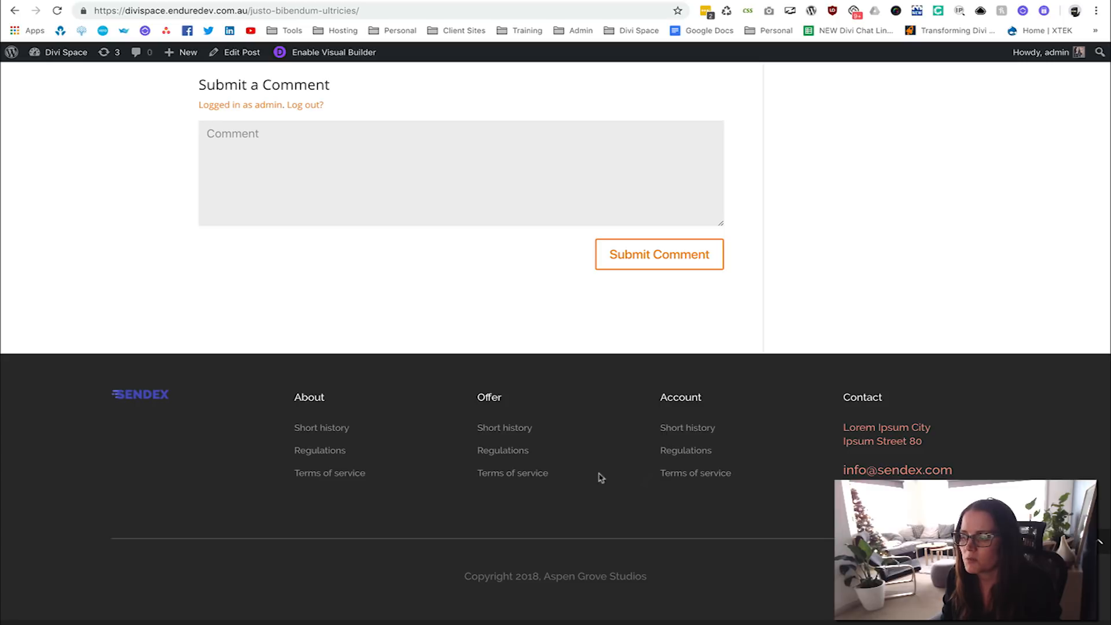
Step: Open the most recently saved Sendex Footer section from the Divi Library in the layout editor
click(120, 0)
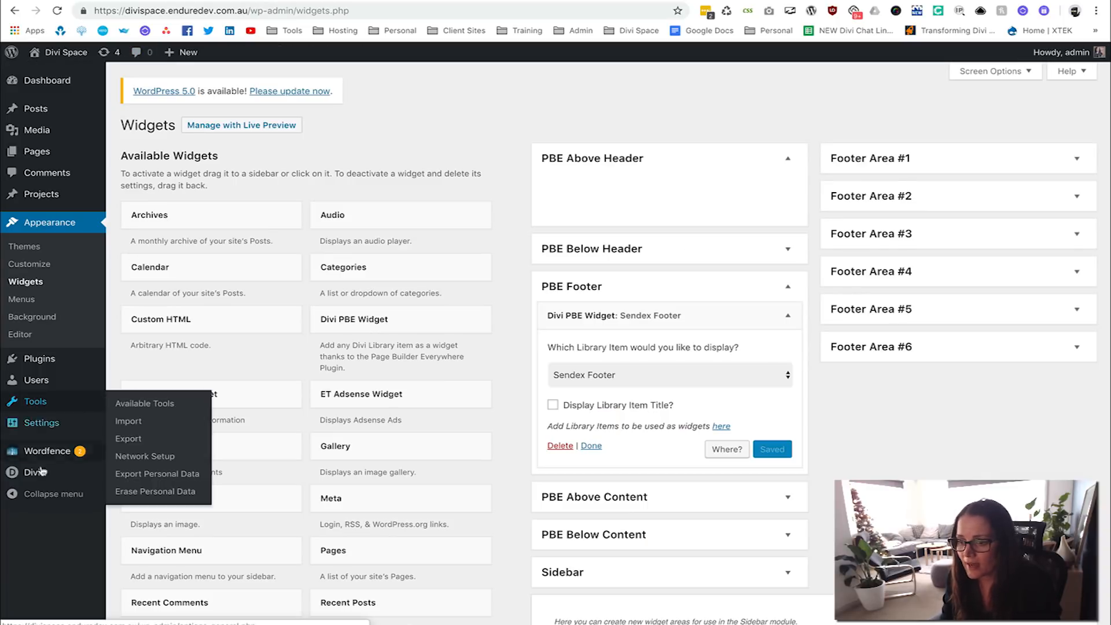
mouse_move(33, 476)
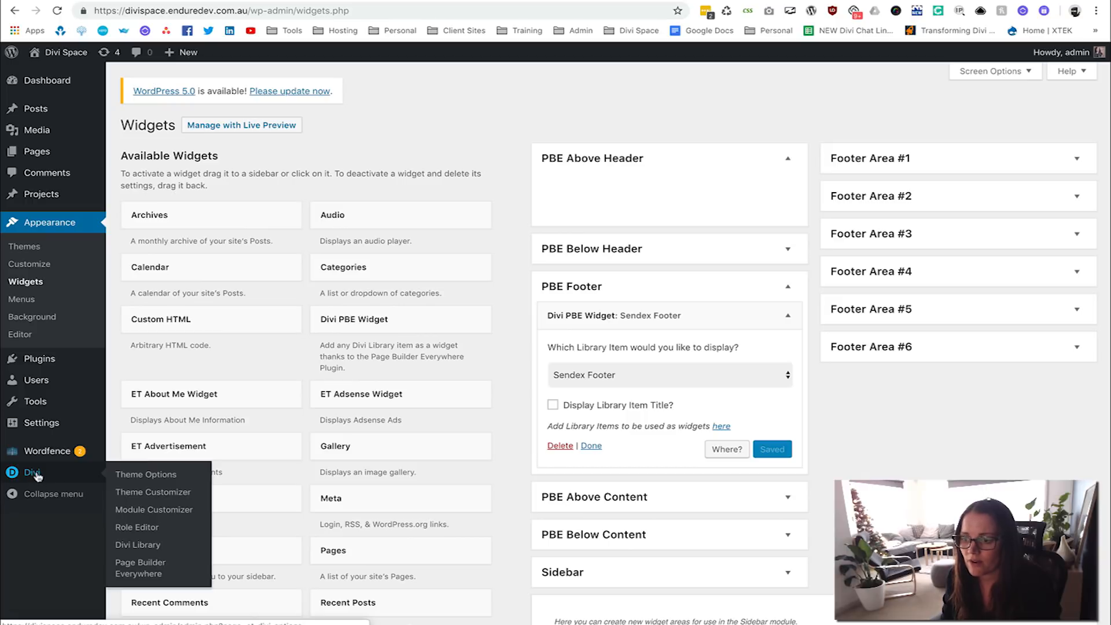
click(138, 547)
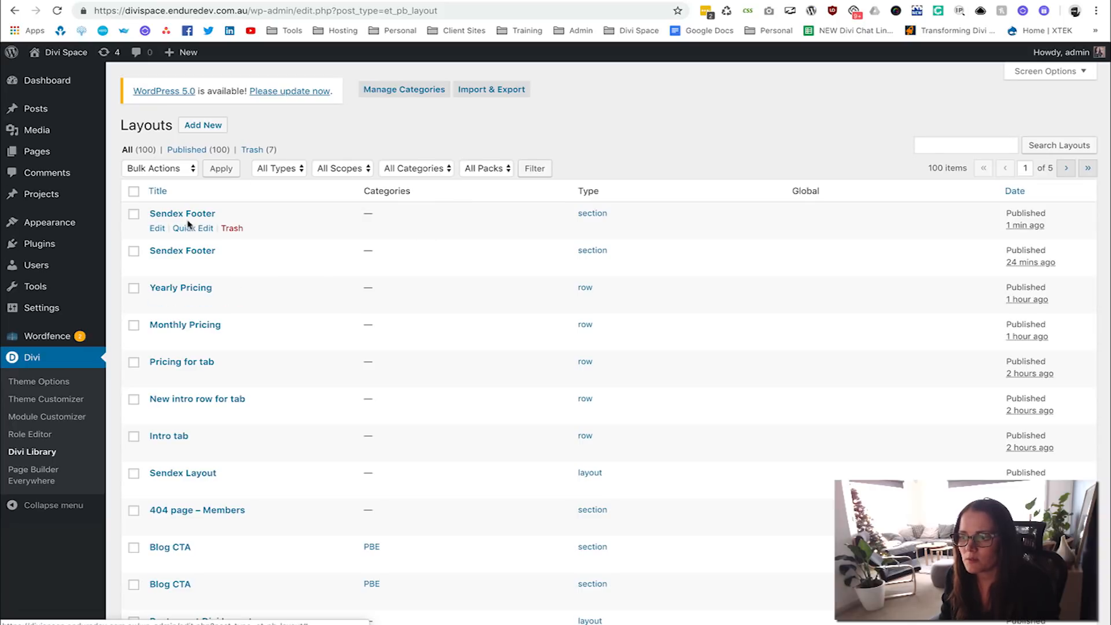
click(157, 230)
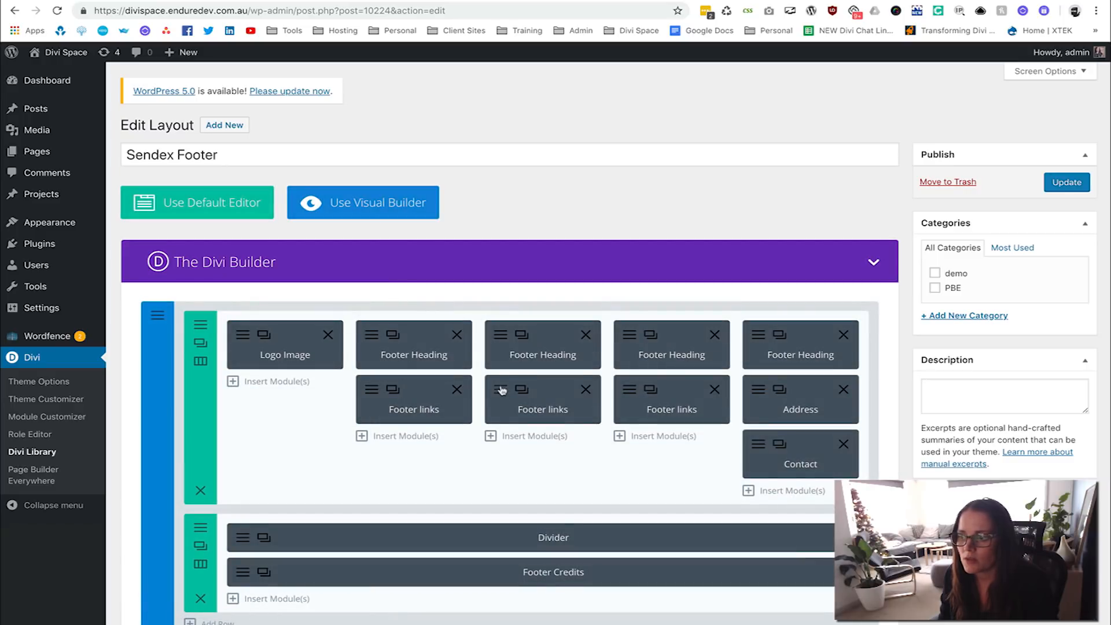
Step: Look at the footers on the Sendex home page again and return to the Sendex Footer layout
click(308, 1)
scroll(391, 435, down, 9)
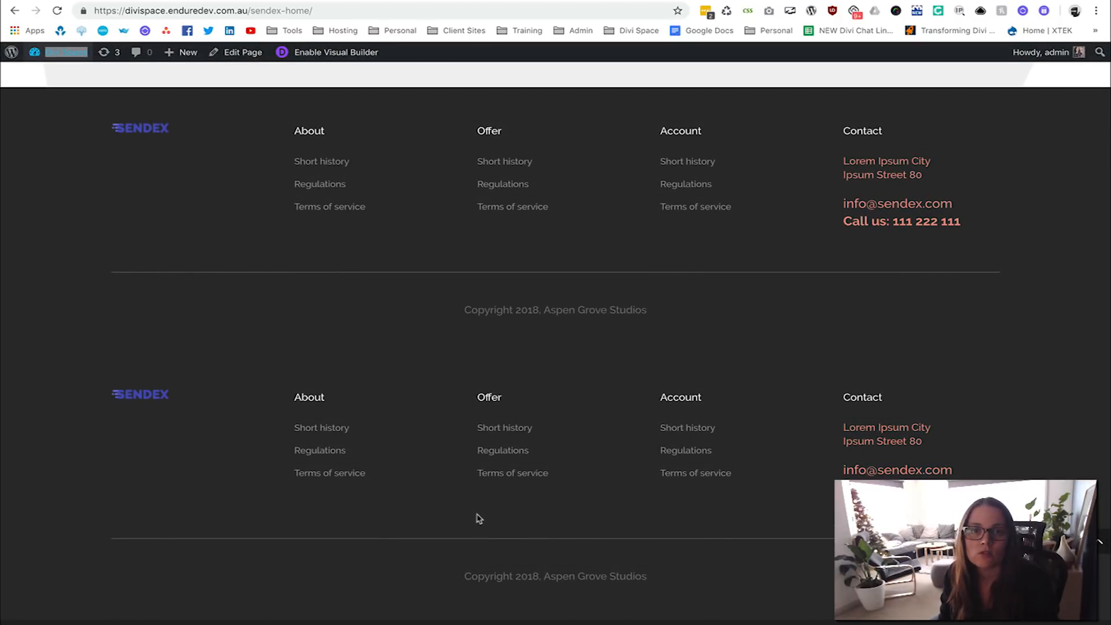
click(131, 2)
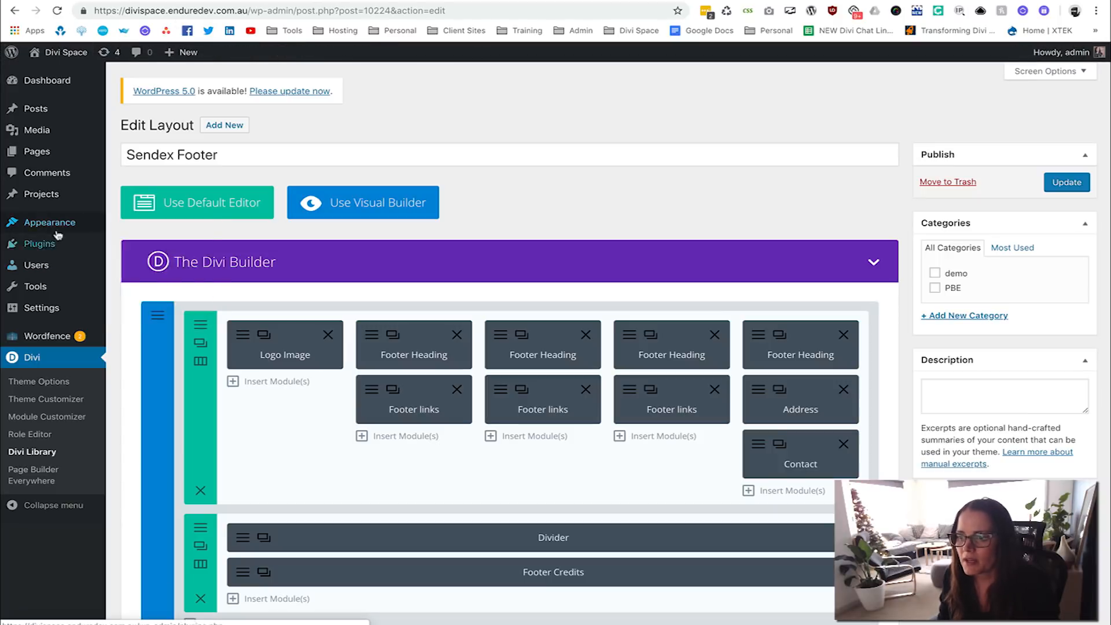
Step: Go to the site's widget areas and expand PBE Below Header and PBE Footer to inspect their contents
mouse_move(49, 222)
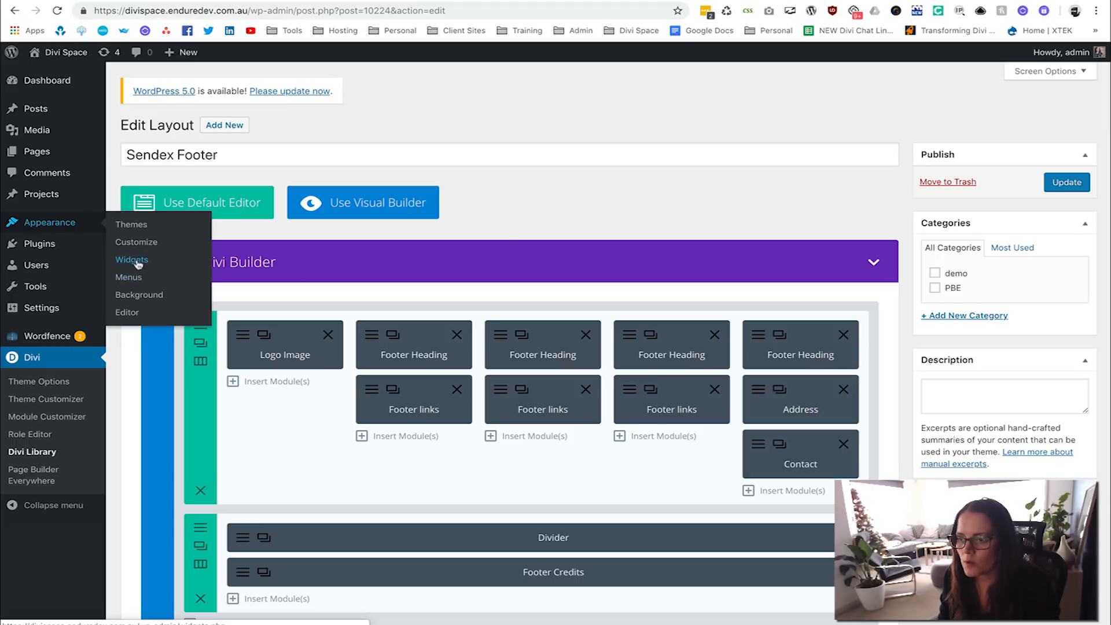
click(138, 265)
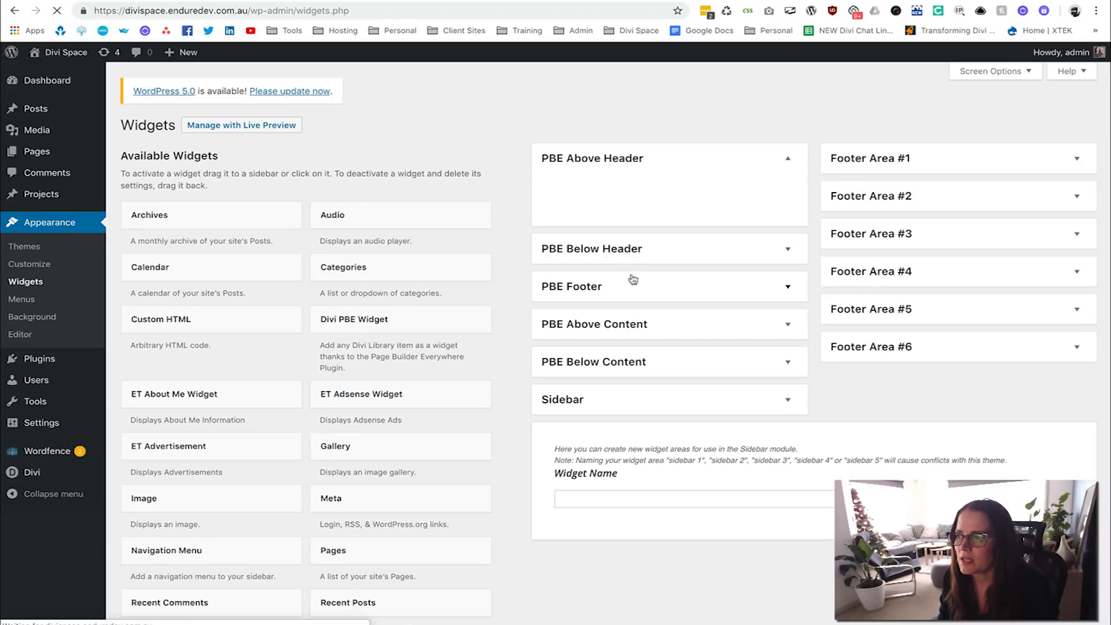
click(787, 249)
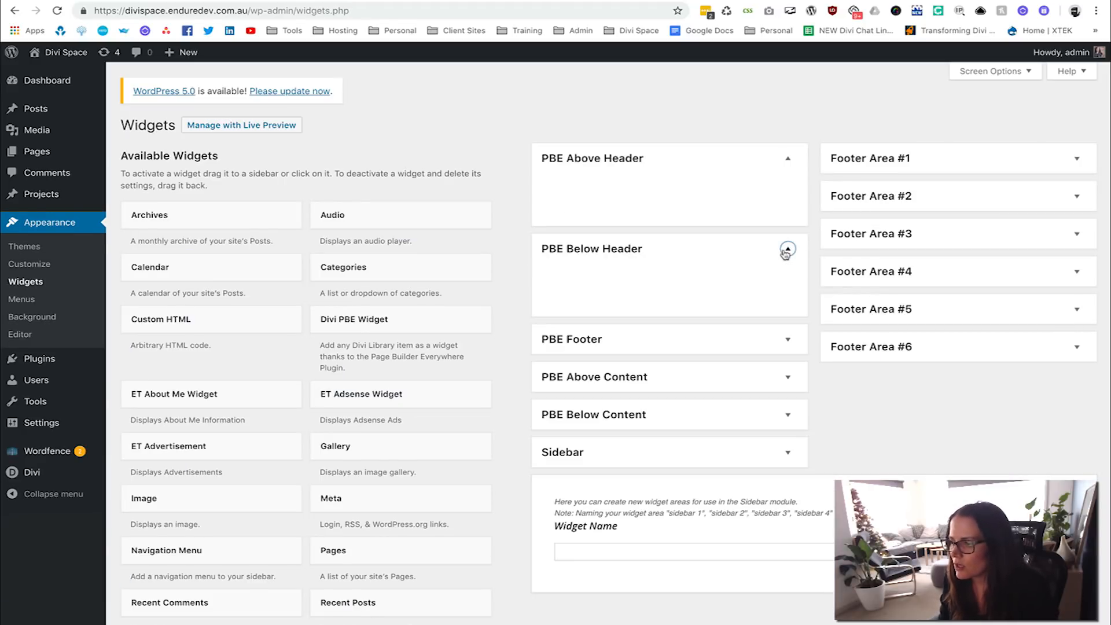
click(781, 347)
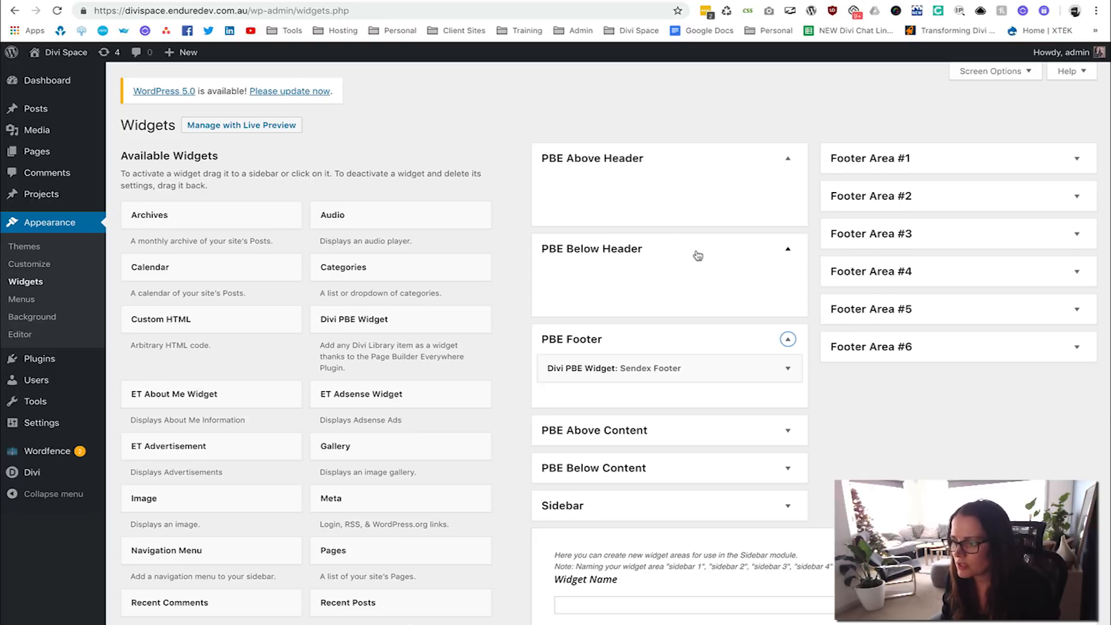
Step: Expand the Sendex Footer widget in PBE Footer and open its display and hide conditions
scroll(697, 253, down, 1)
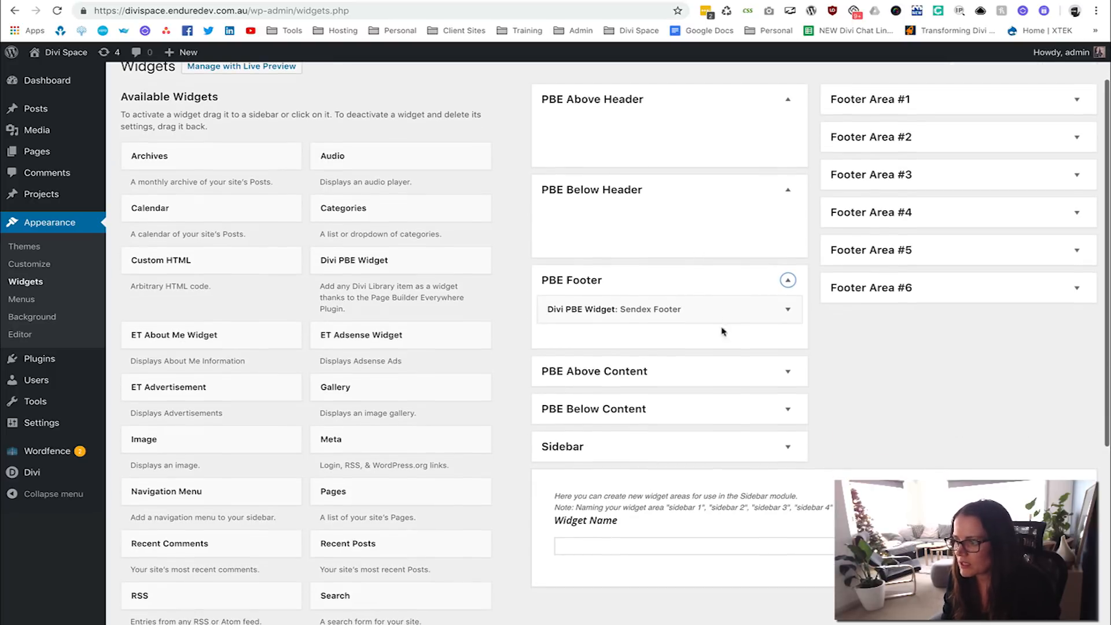
click(788, 309)
scroll(724, 307, down, 2)
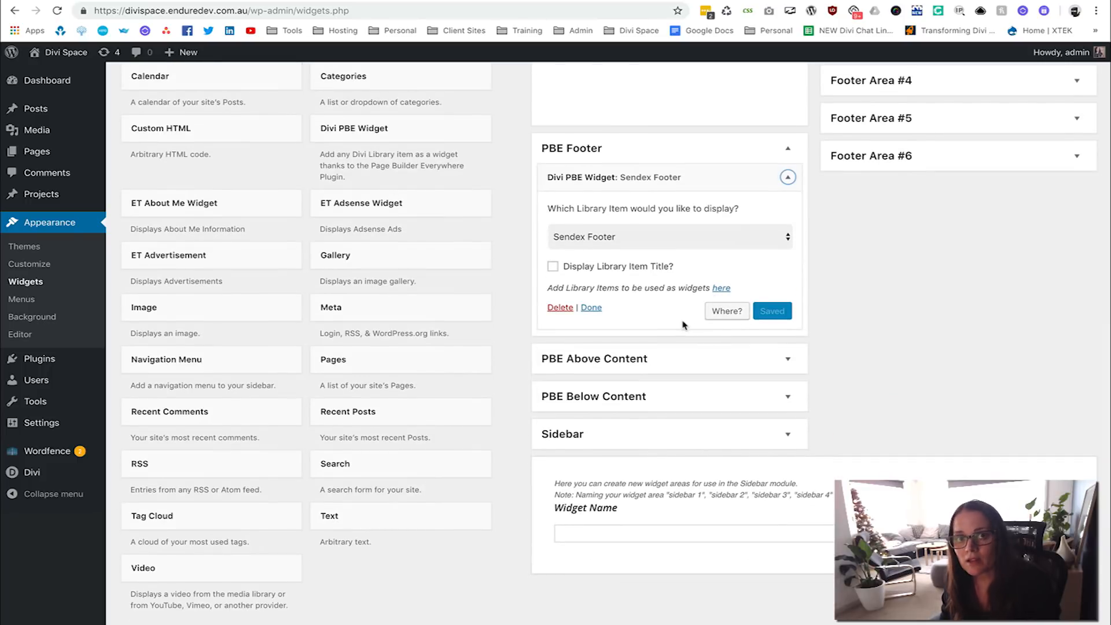
click(727, 312)
scroll(699, 363, down, 1)
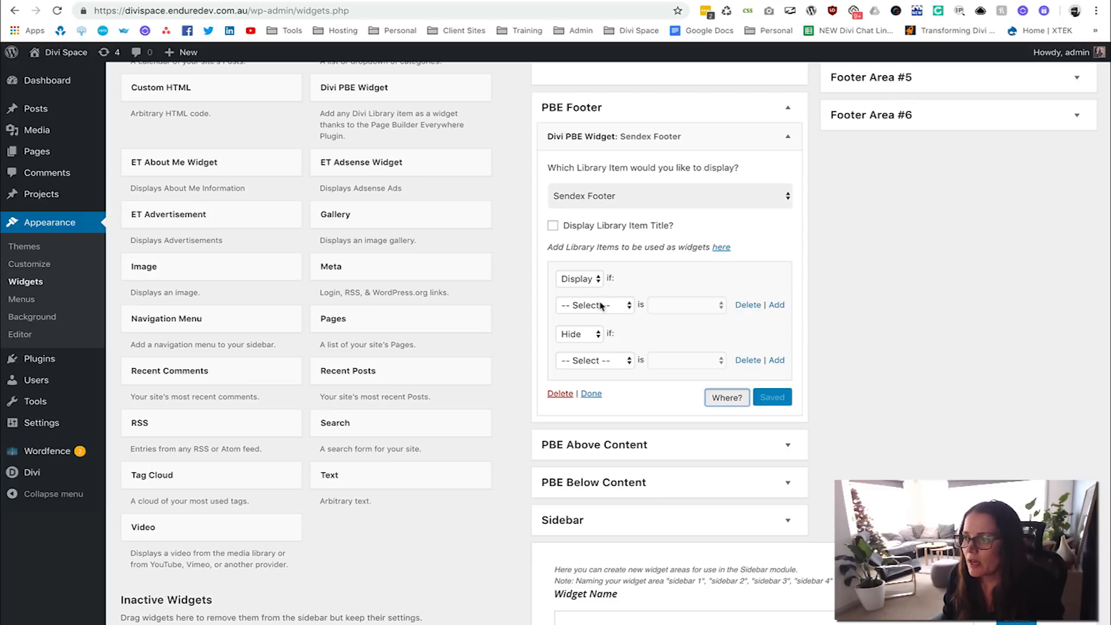
Step: Set the Sendex Footer widget's display rule to Post Type is Project and check the available project options
click(606, 309)
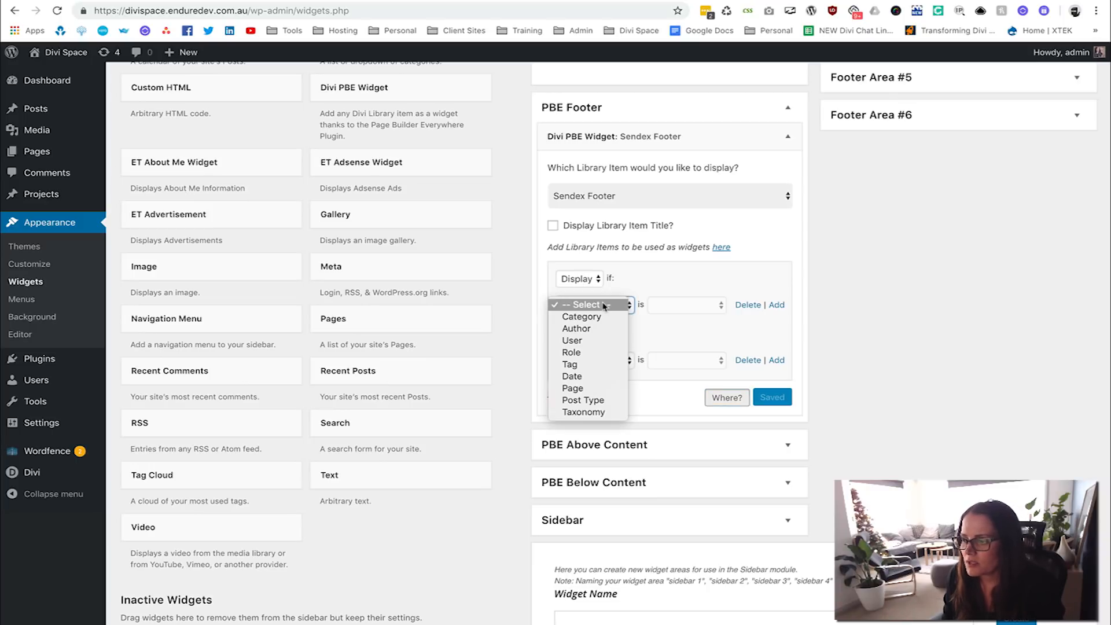
click(593, 401)
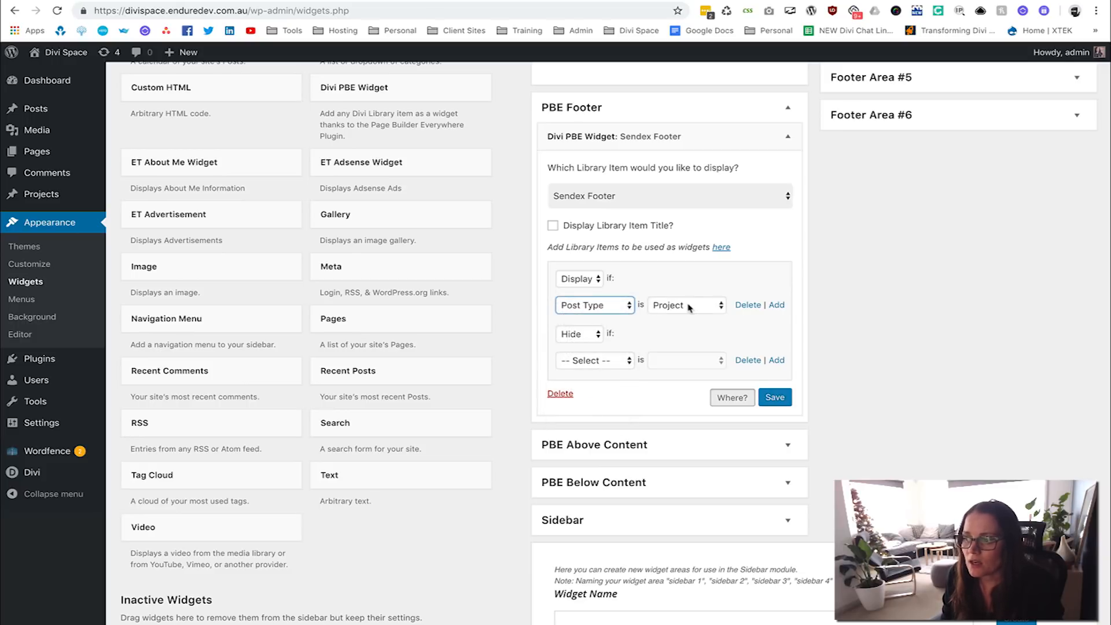
click(690, 307)
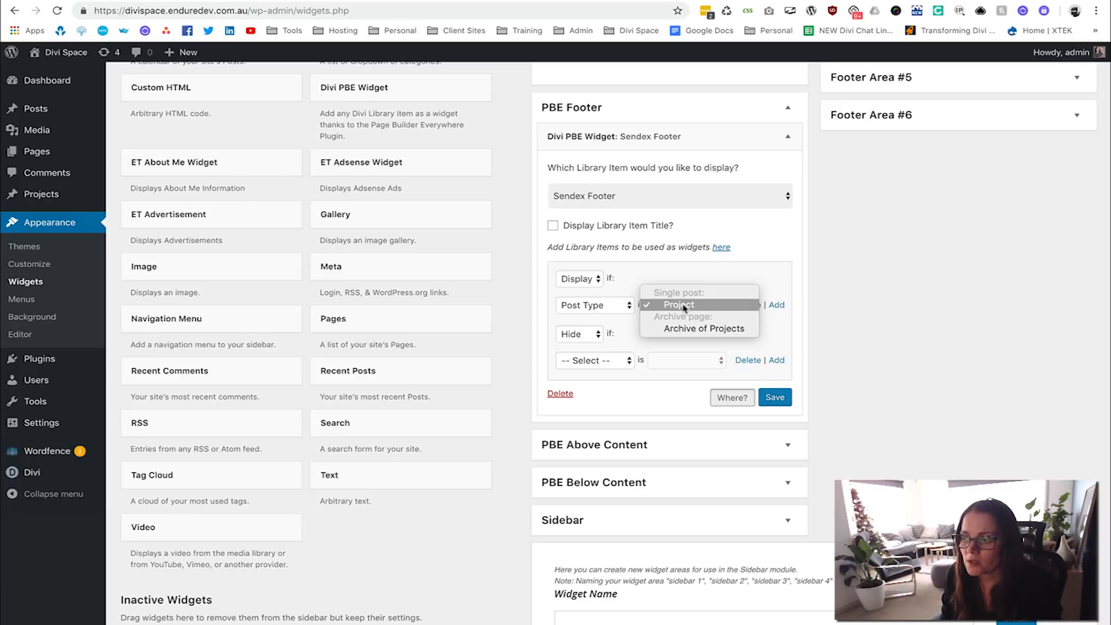
click(629, 304)
Step: Change the widget's display rule to Page is Post and review the other page choices
click(628, 305)
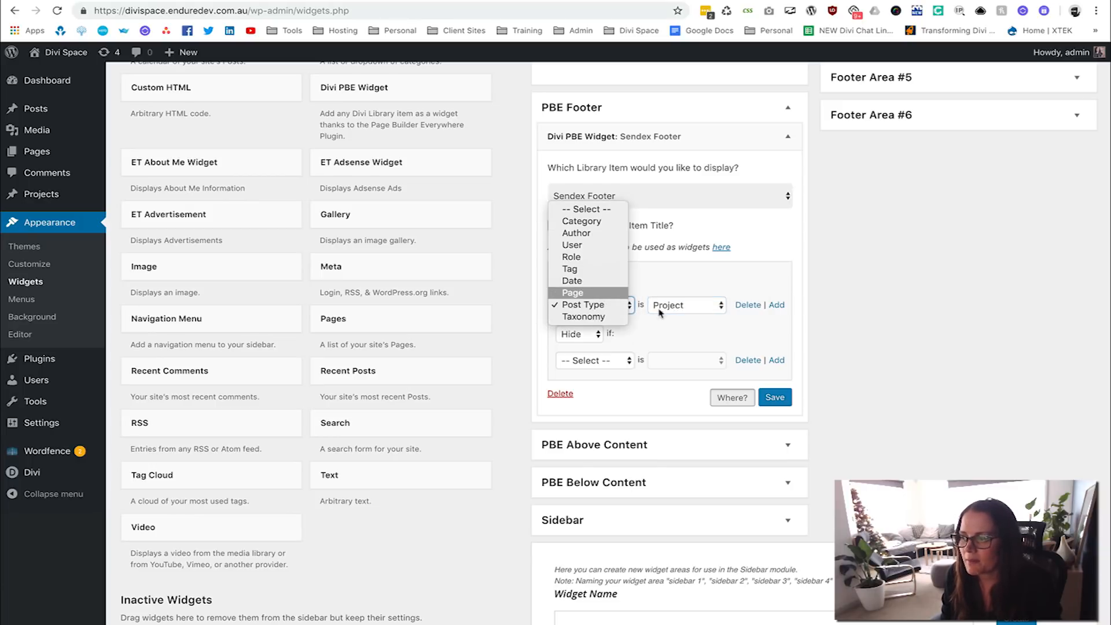
click(608, 294)
click(684, 308)
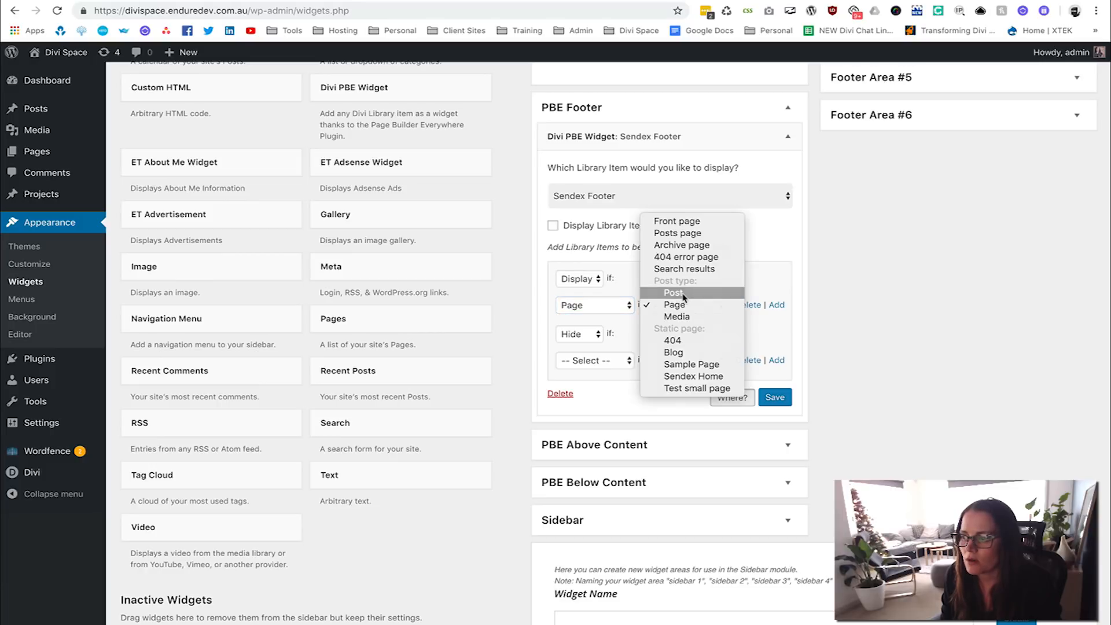
click(683, 296)
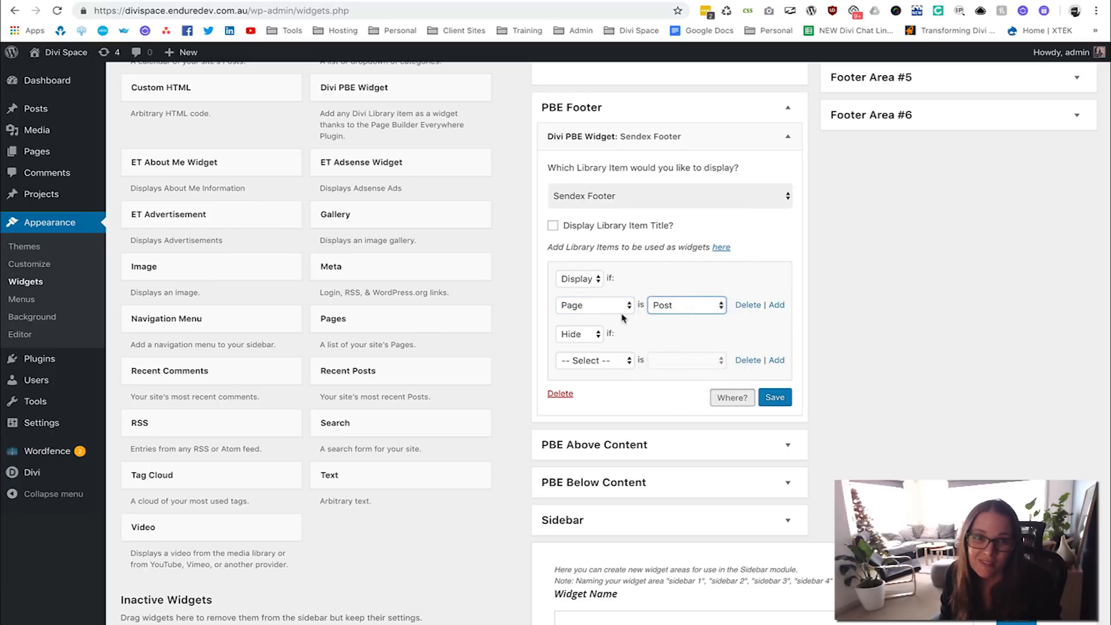
click(676, 308)
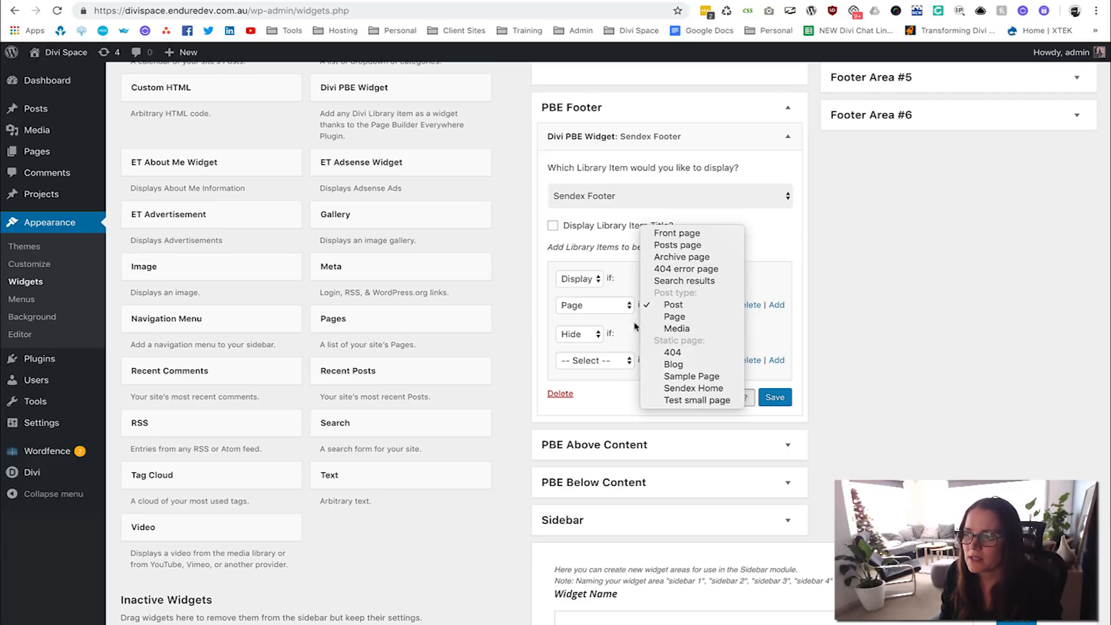
click(616, 325)
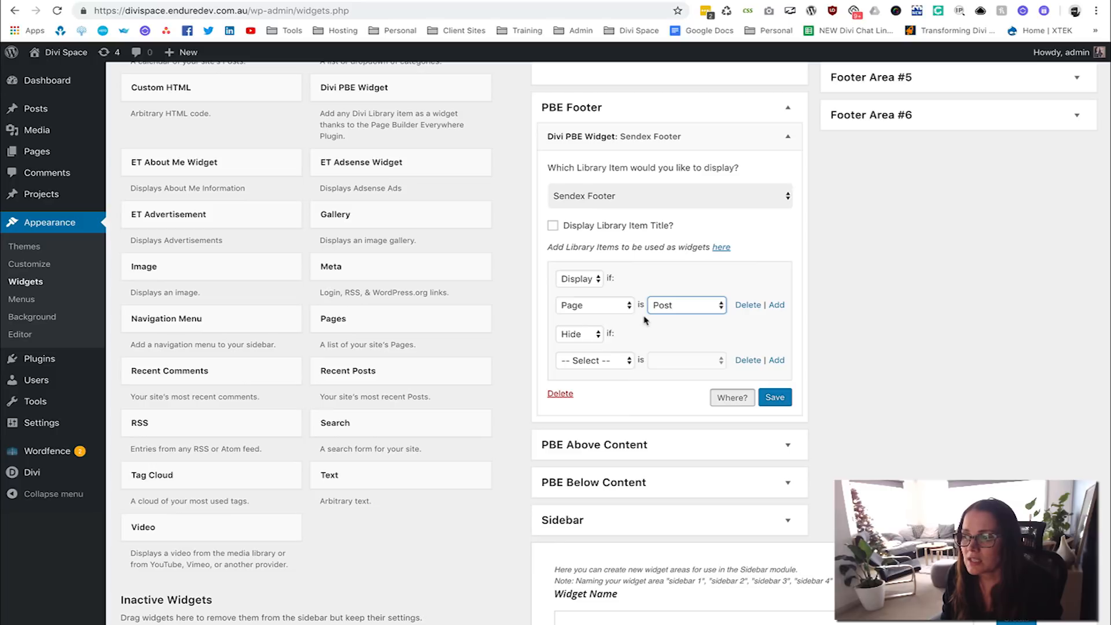
scroll(645, 321, up, 1)
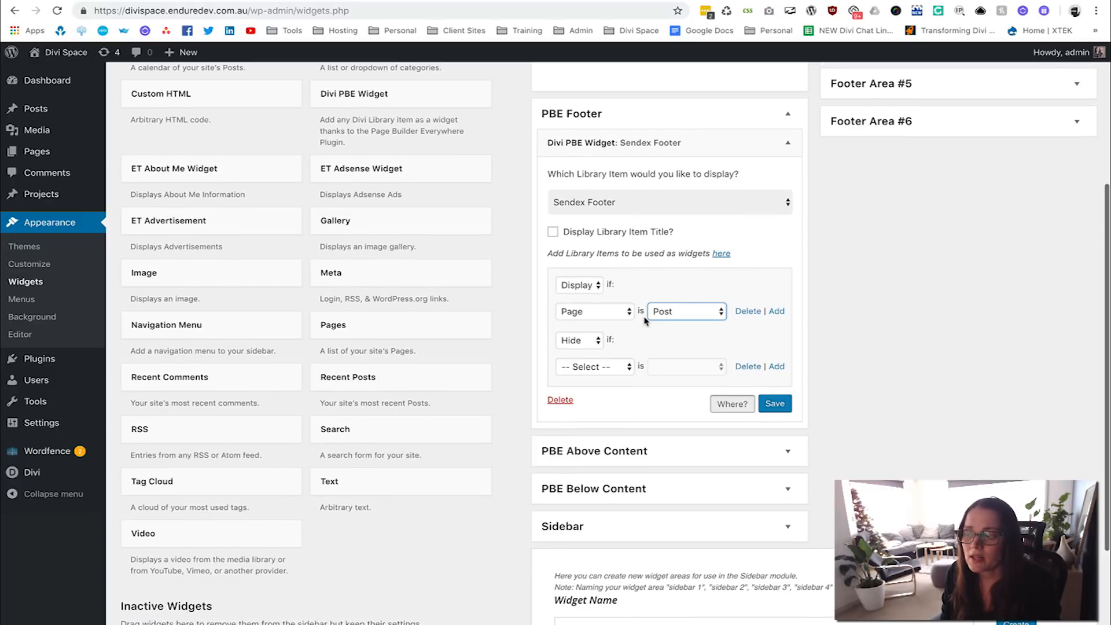
scroll(644, 317, up, 1)
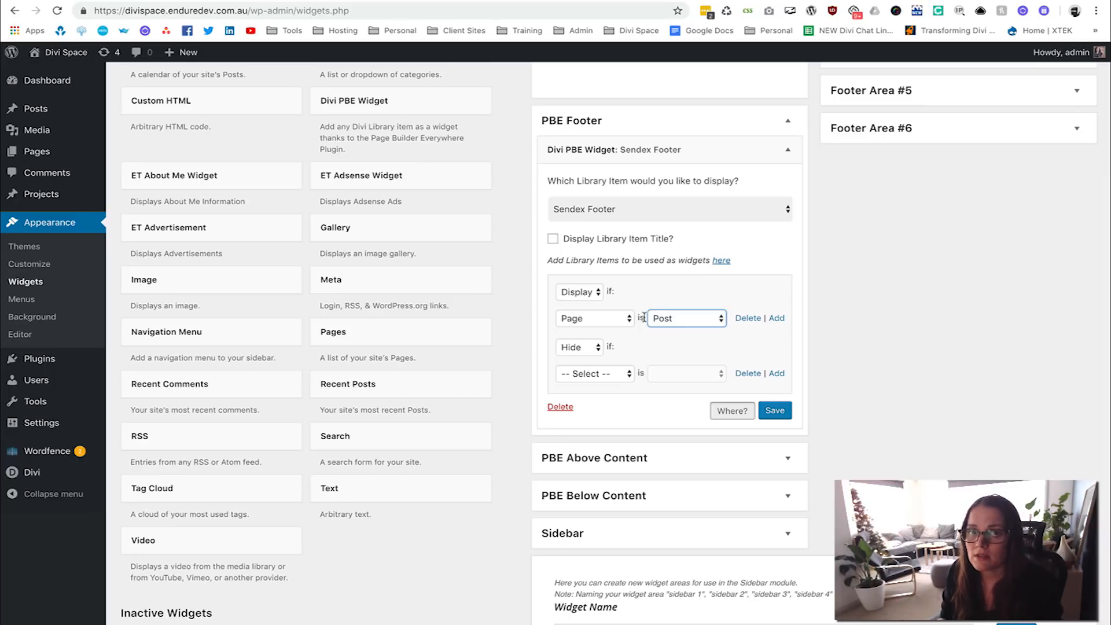
click(639, 345)
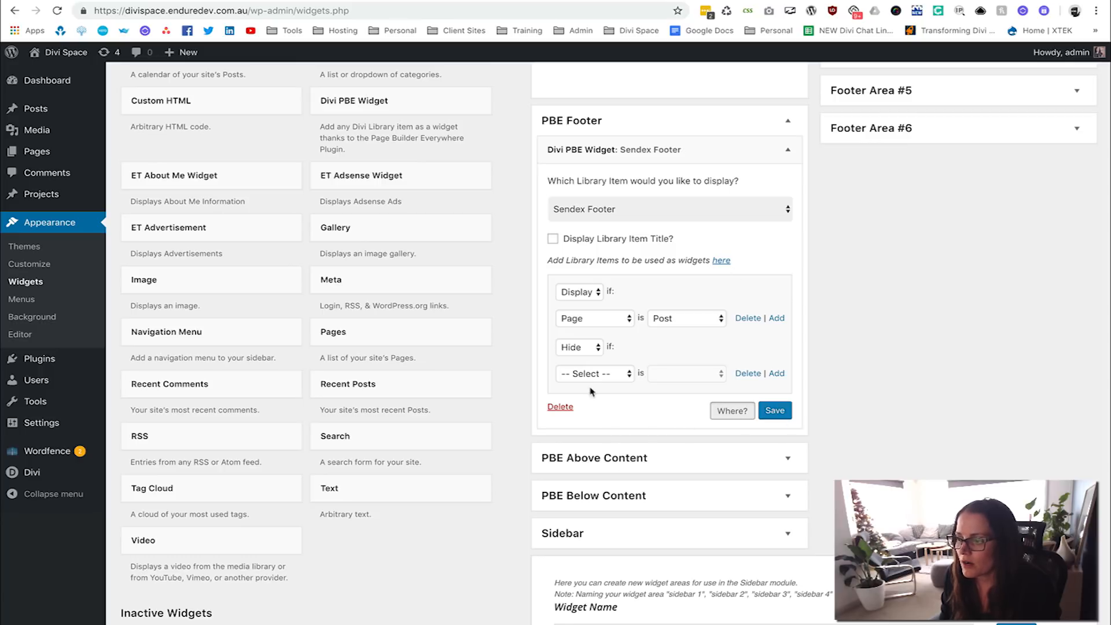
Step: Delete the Sendex Footer widget from the PBE Footer area and go to the Divi Library
click(560, 406)
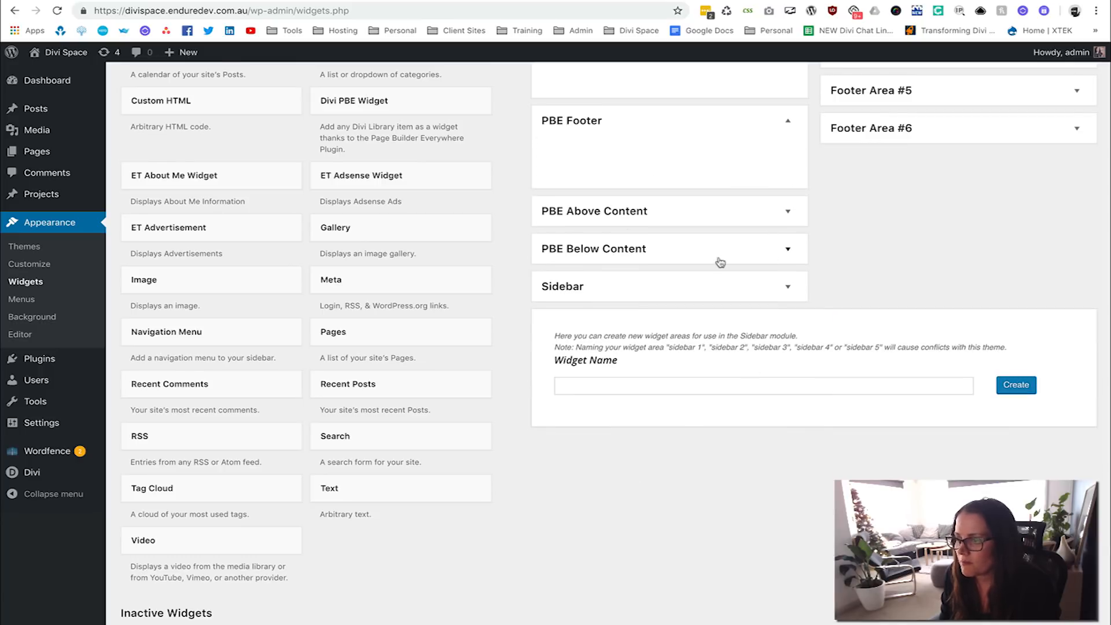
scroll(720, 263, up, 3)
scroll(719, 262, up, 2)
scroll(715, 262, down, 5)
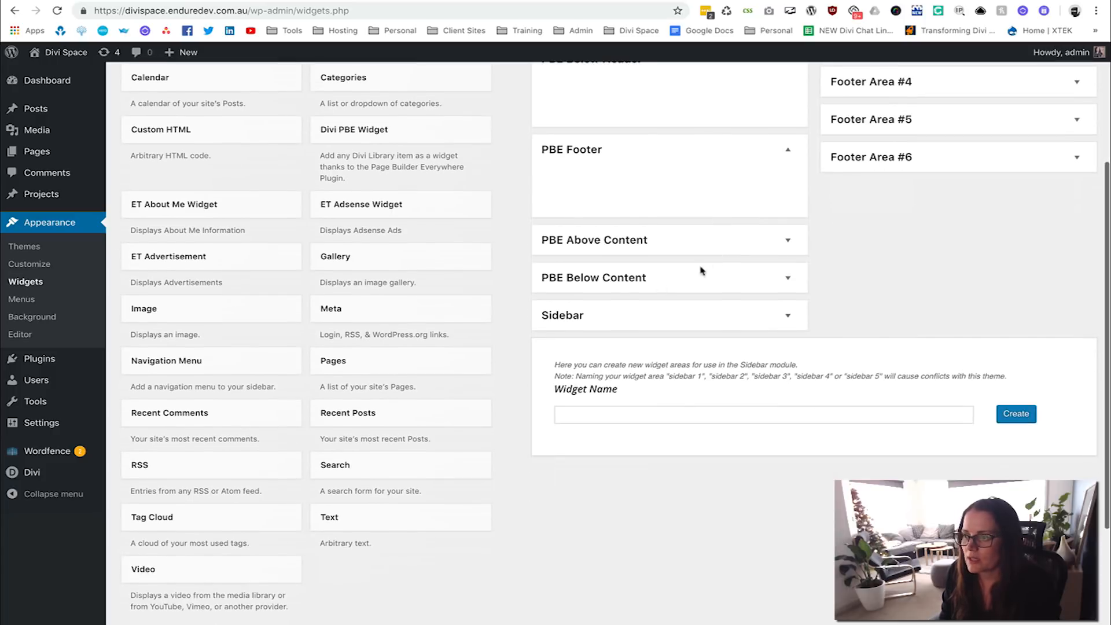
mouse_move(41, 476)
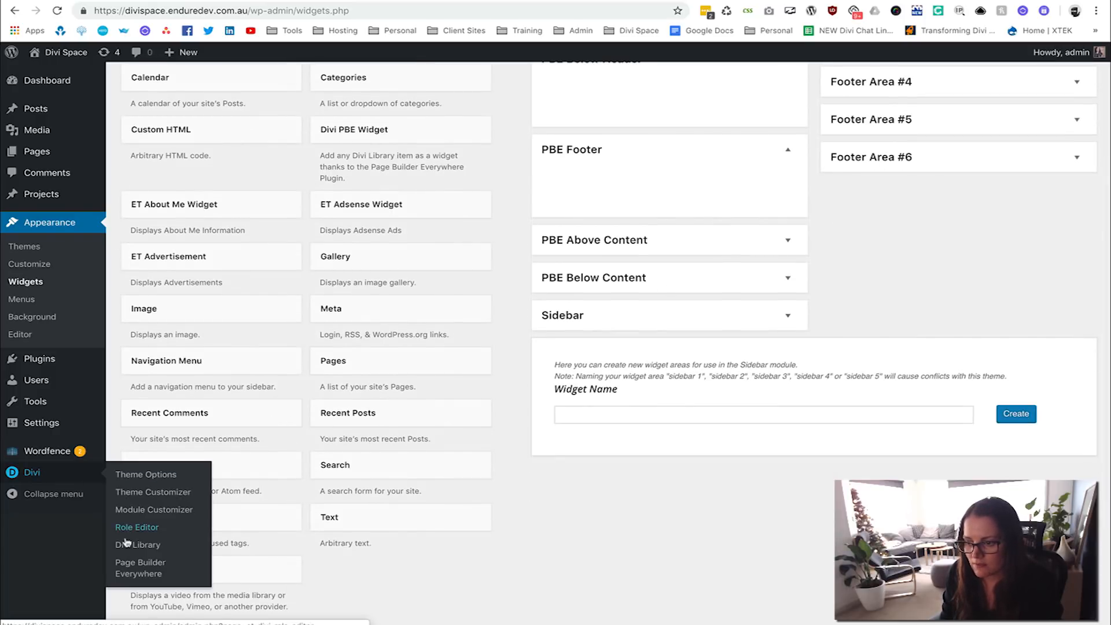
click(152, 545)
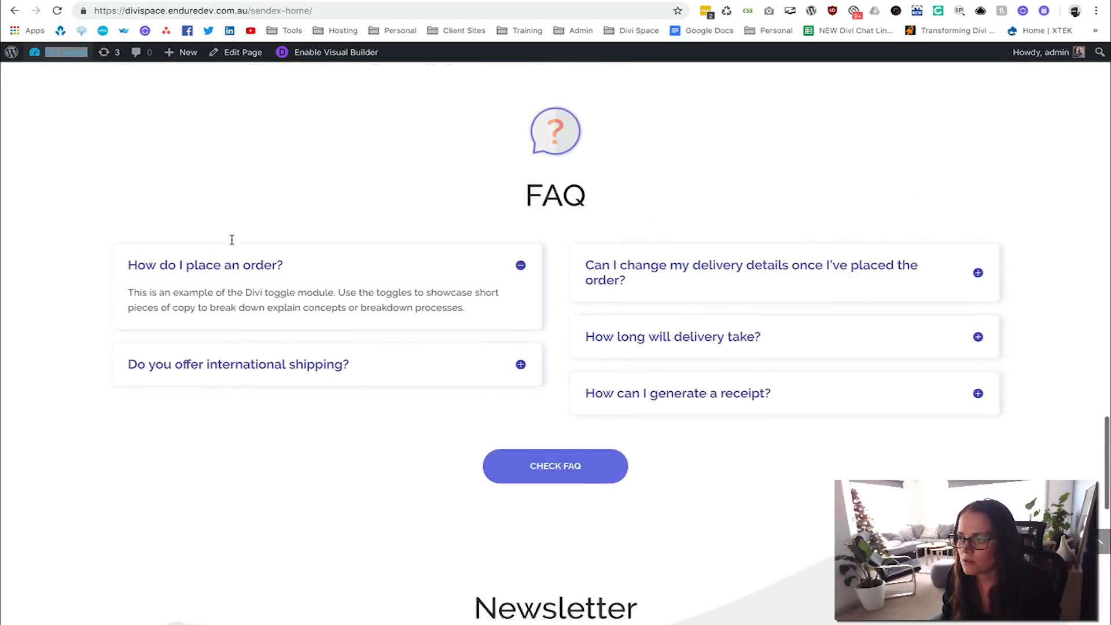
Step: Reload the Sendex home page and review its How It Works tabs and Pricing section
key(super+r)
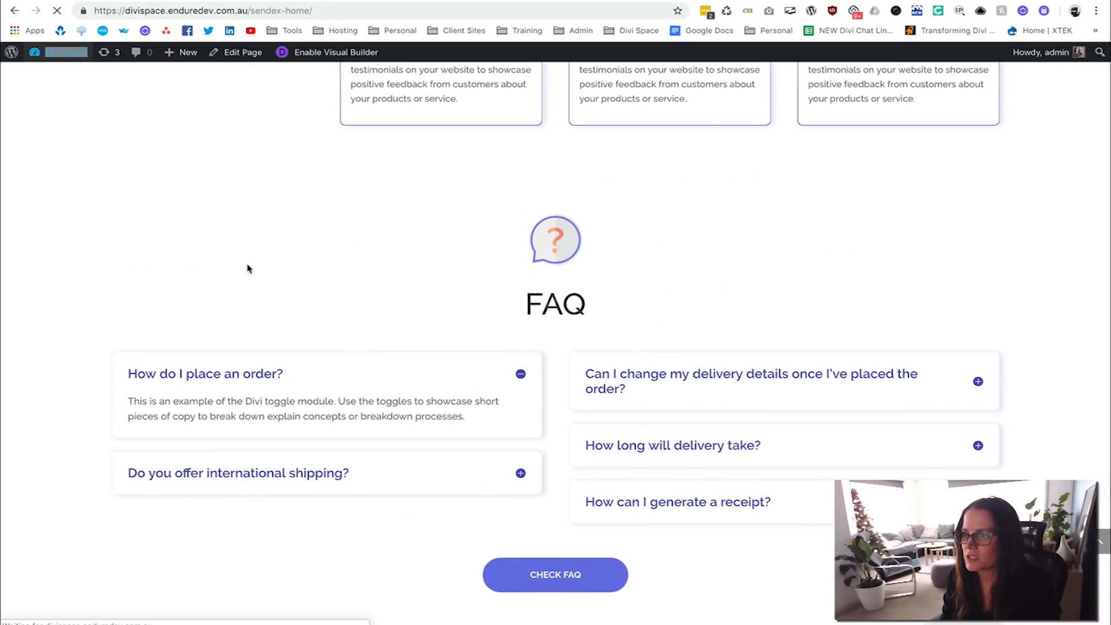
scroll(198, 262, up, 20)
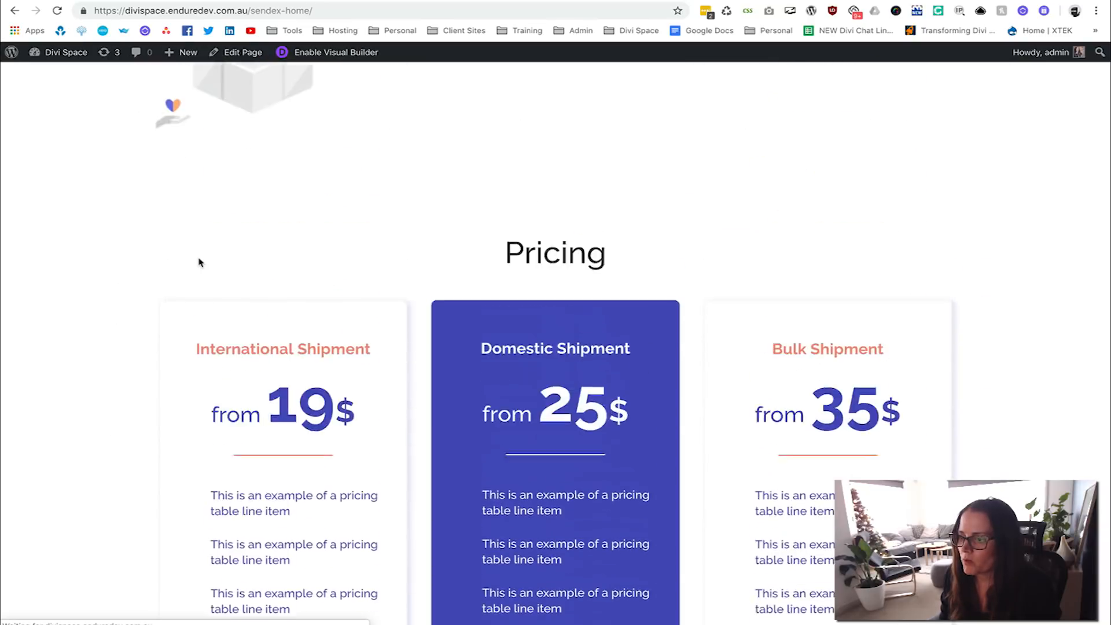
scroll(198, 262, down, 7)
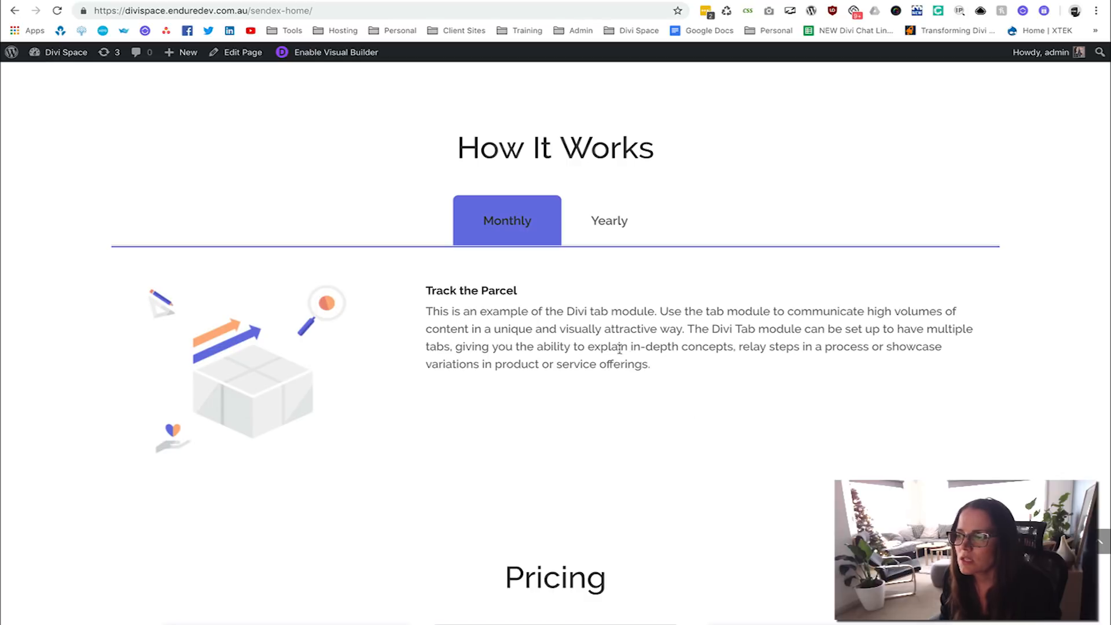
scroll(561, 341, down, 6)
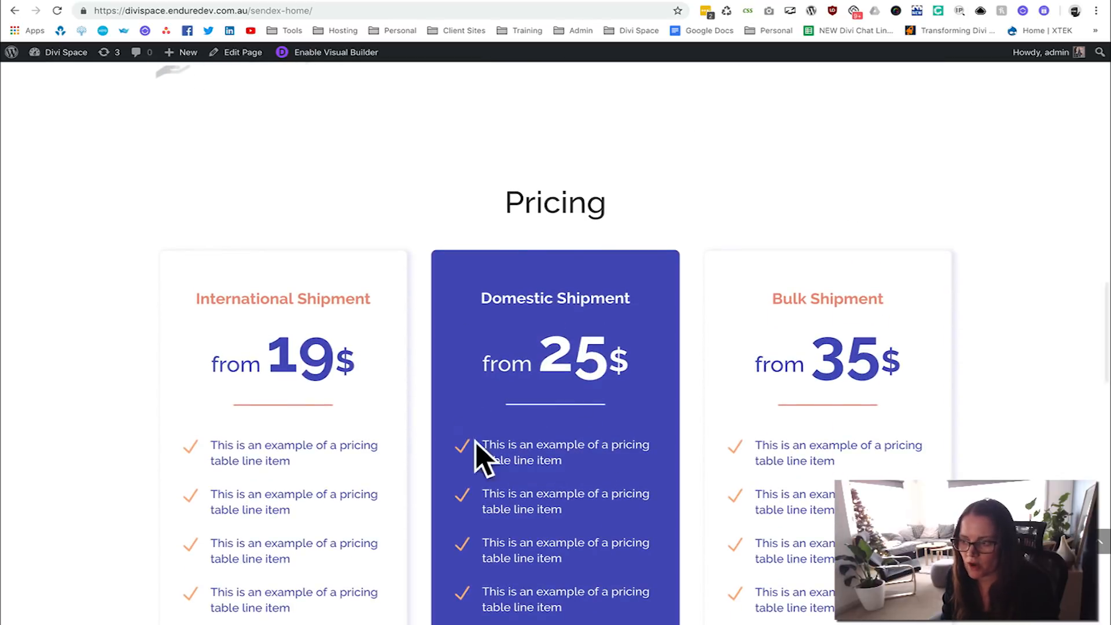
scroll(533, 406, up, 5)
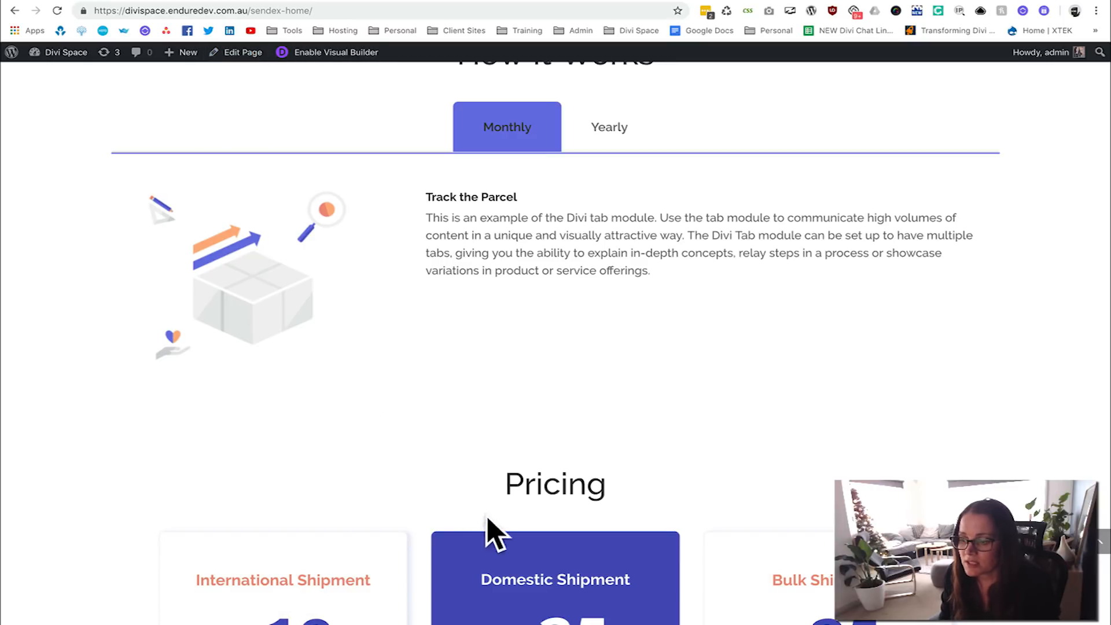
Step: Edit the Sendex Home page and open the Monthly tab's settings in the Tabs module above the pricing section
click(235, 53)
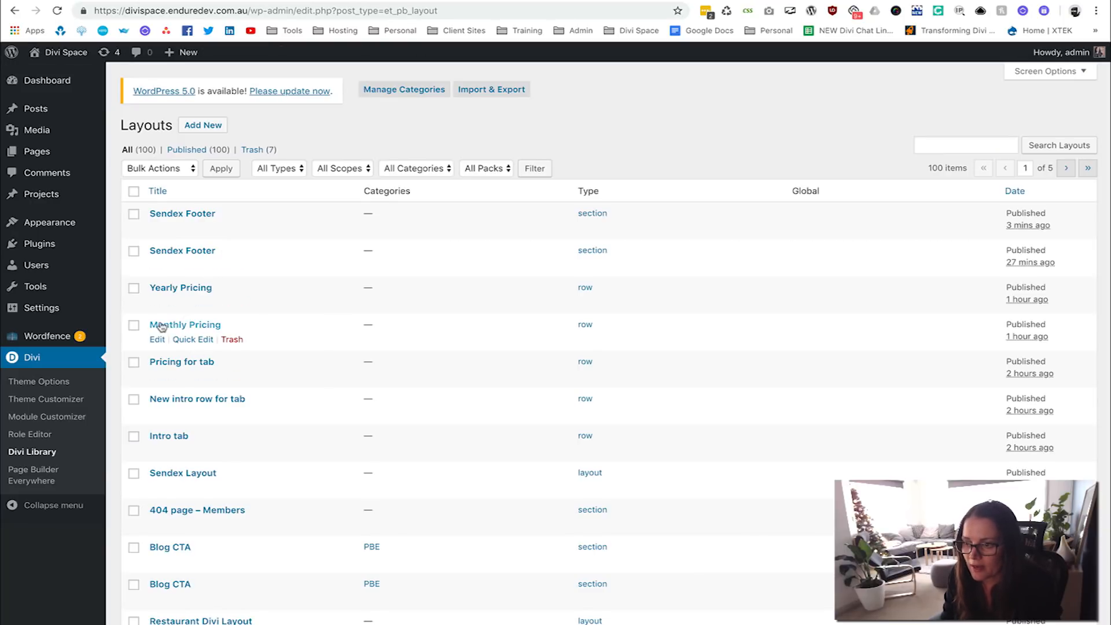
key(ctrl+Tab)
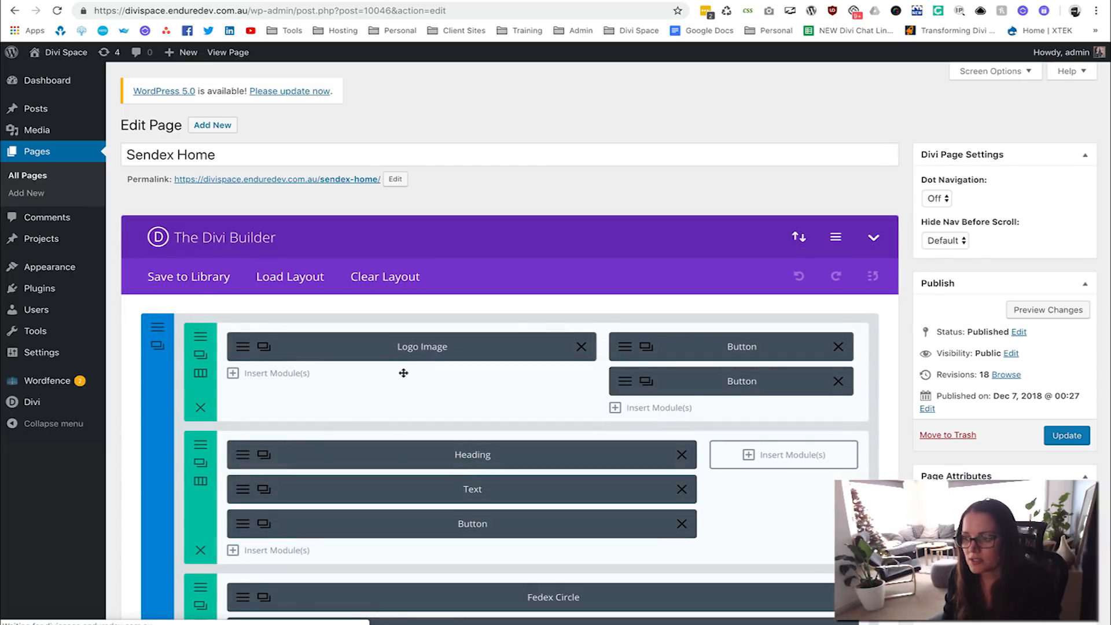
scroll(404, 373, down, 7)
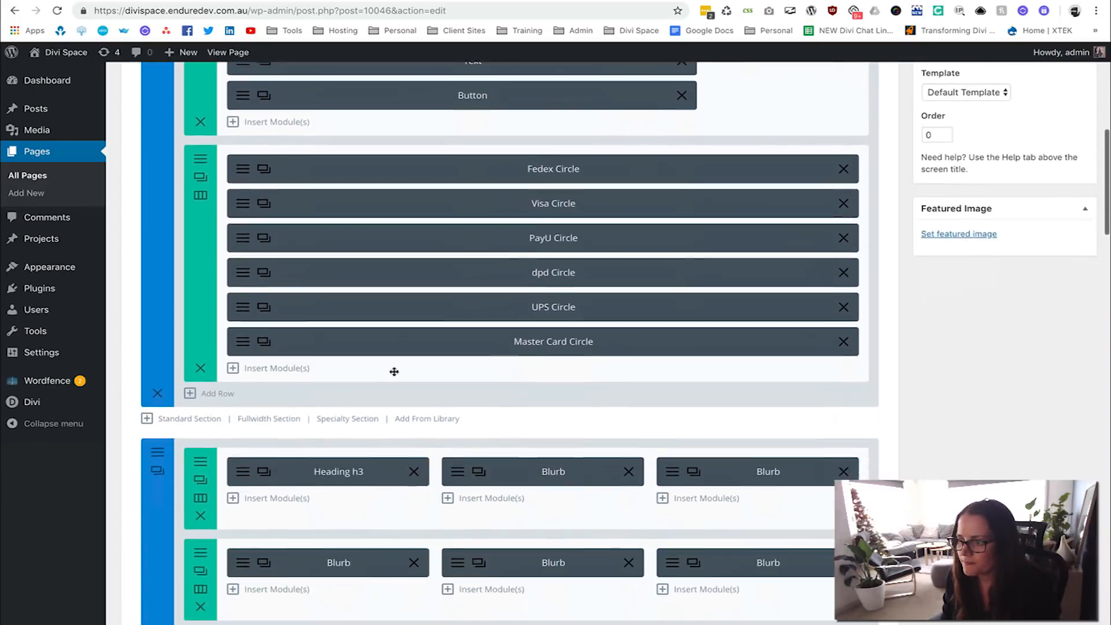
scroll(394, 372, down, 10)
scroll(433, 317, up, 2)
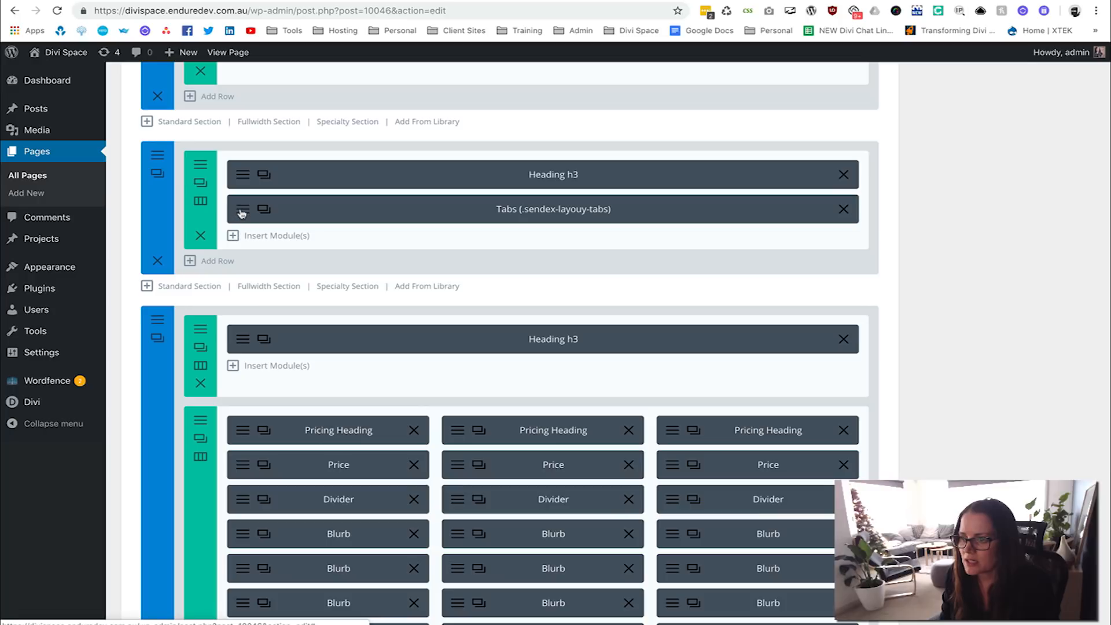
click(283, 220)
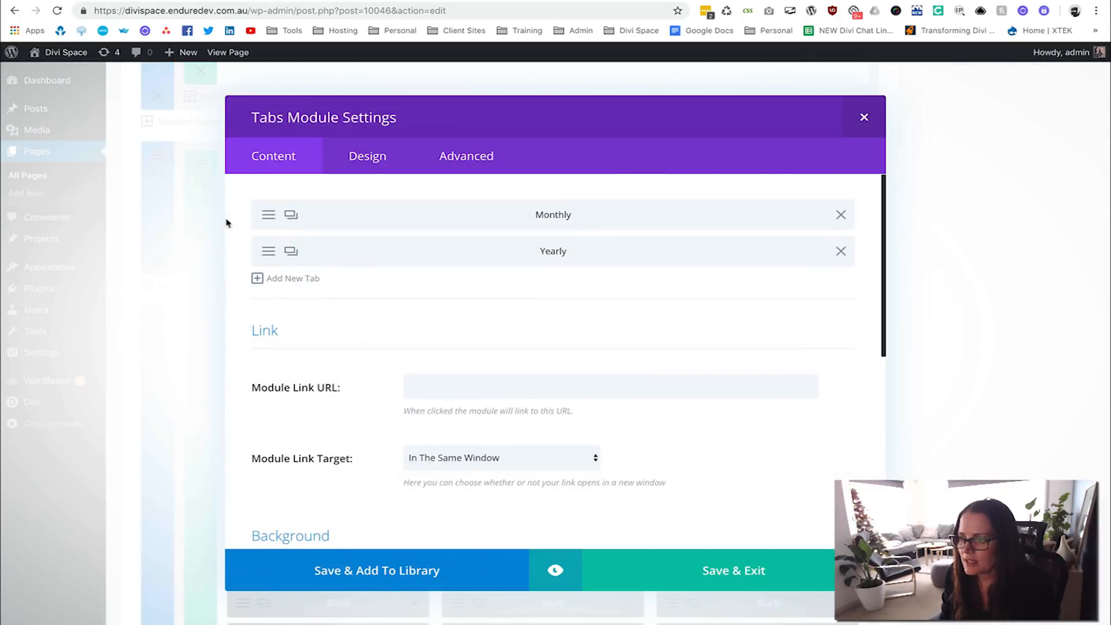
click(270, 219)
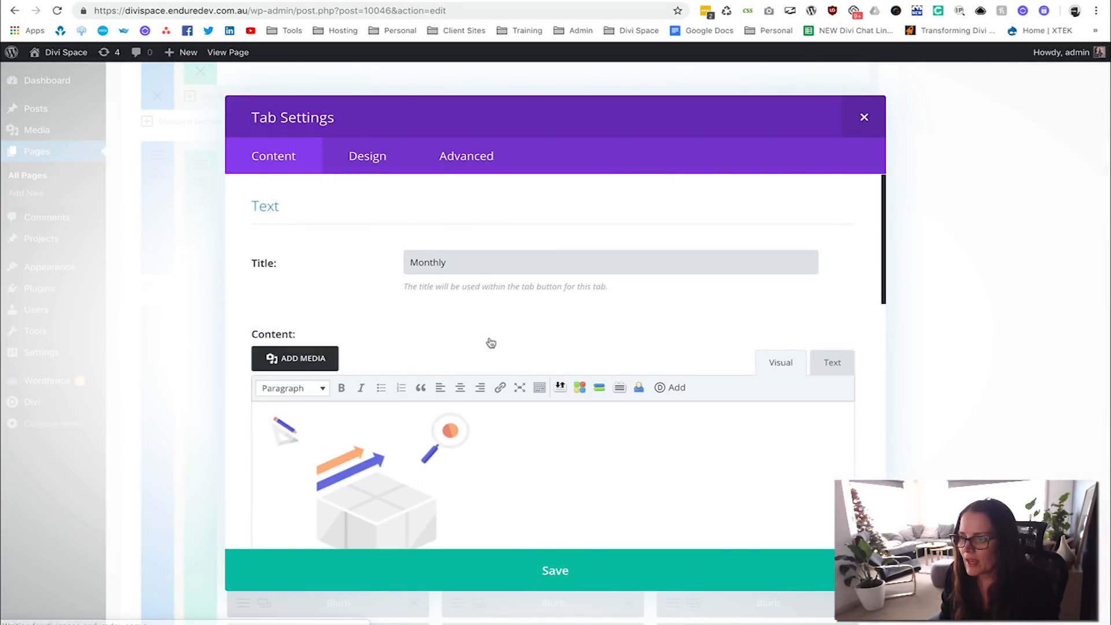
Step: Check the Monthly tab's content as HTML and delete all of it in the visual editor
scroll(491, 342, down, 3)
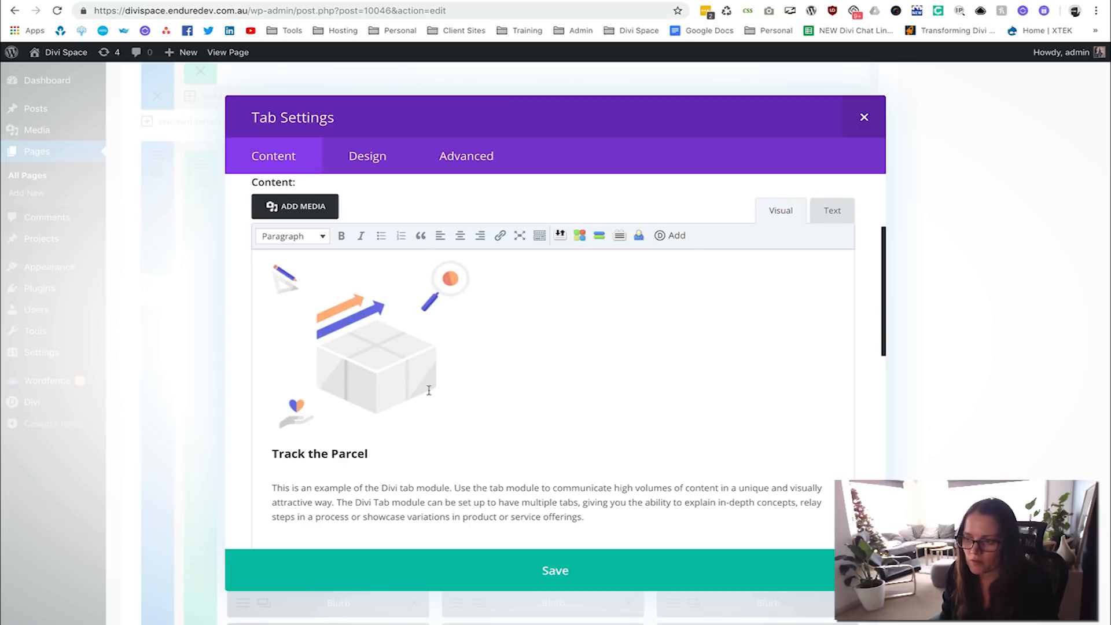
click(846, 211)
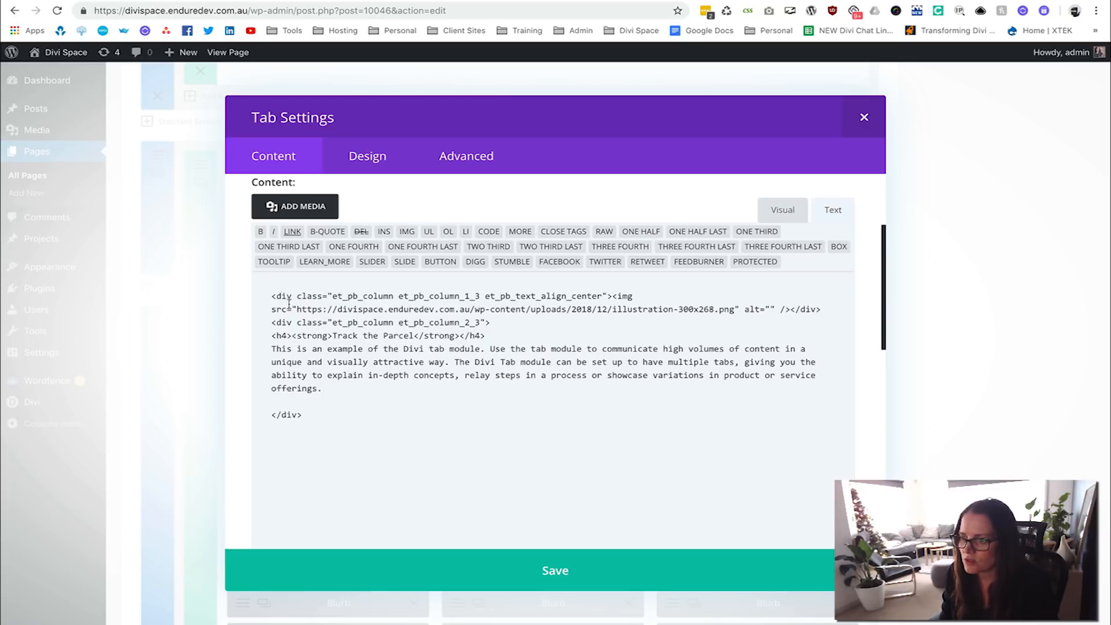
click(781, 212)
click(366, 360)
key(ctrl+a)
key(Delete)
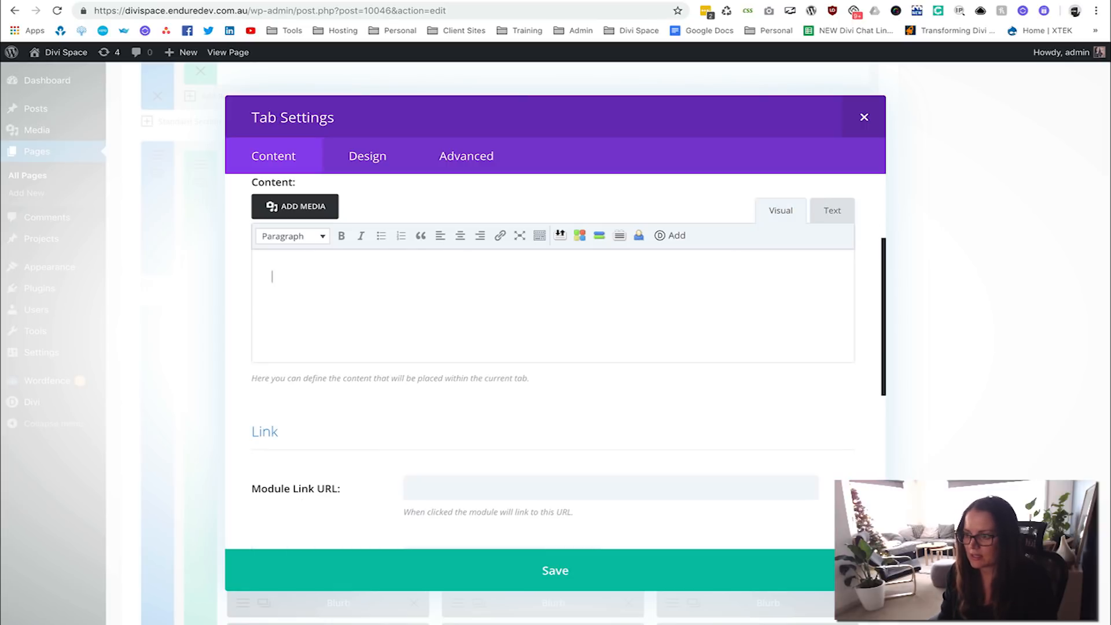
Step: Insert the Monthly Pricing layout from the Divi Library into the emptied content of the Monthly tab
click(670, 239)
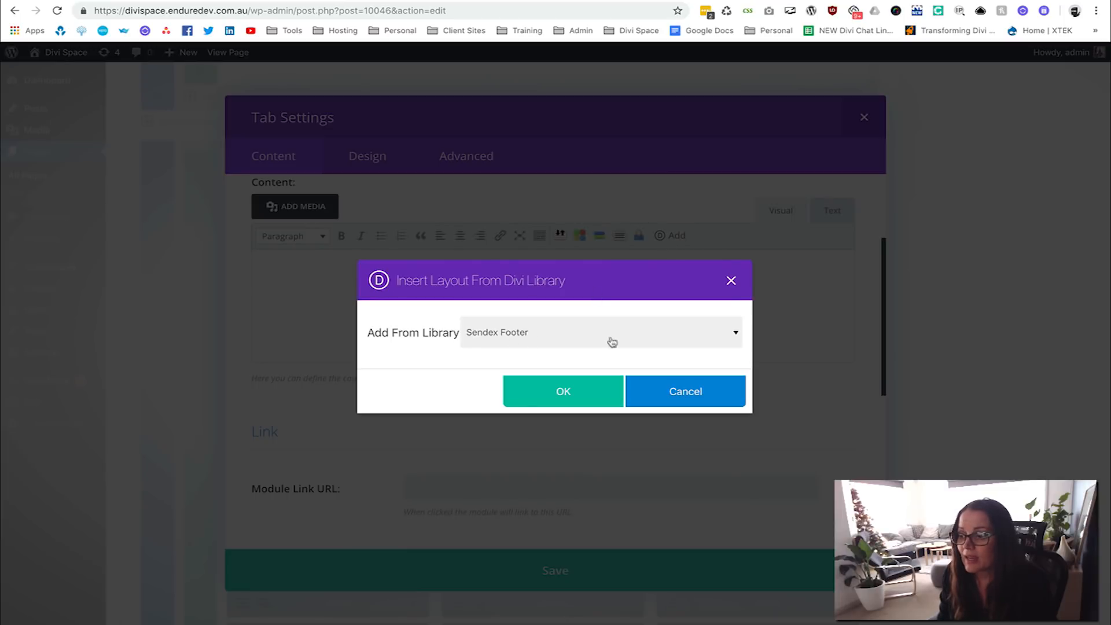
click(584, 340)
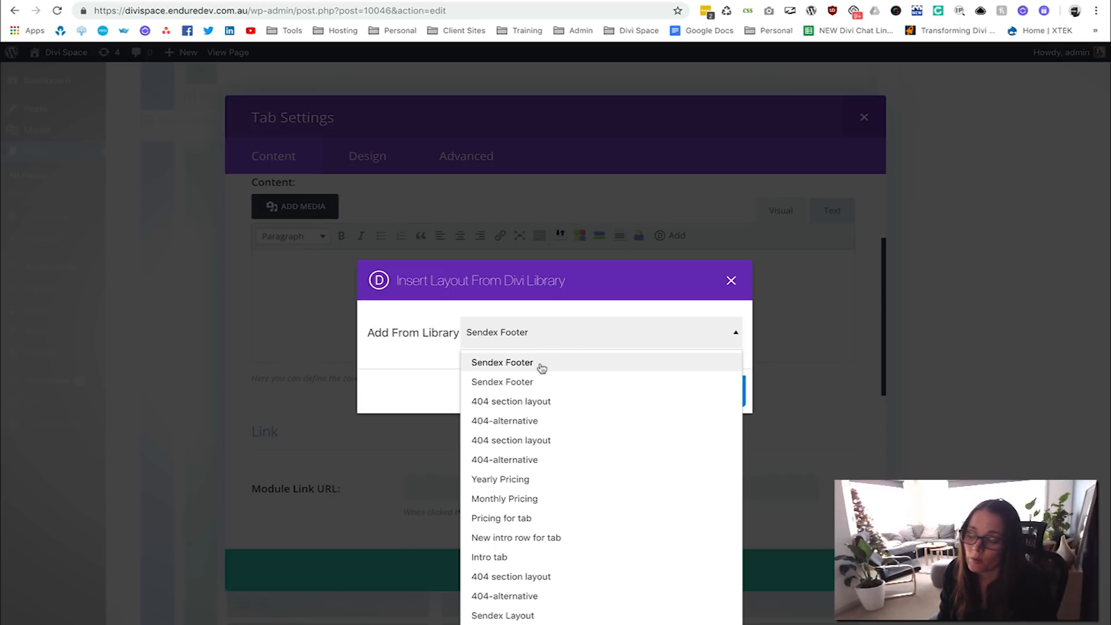
click(533, 501)
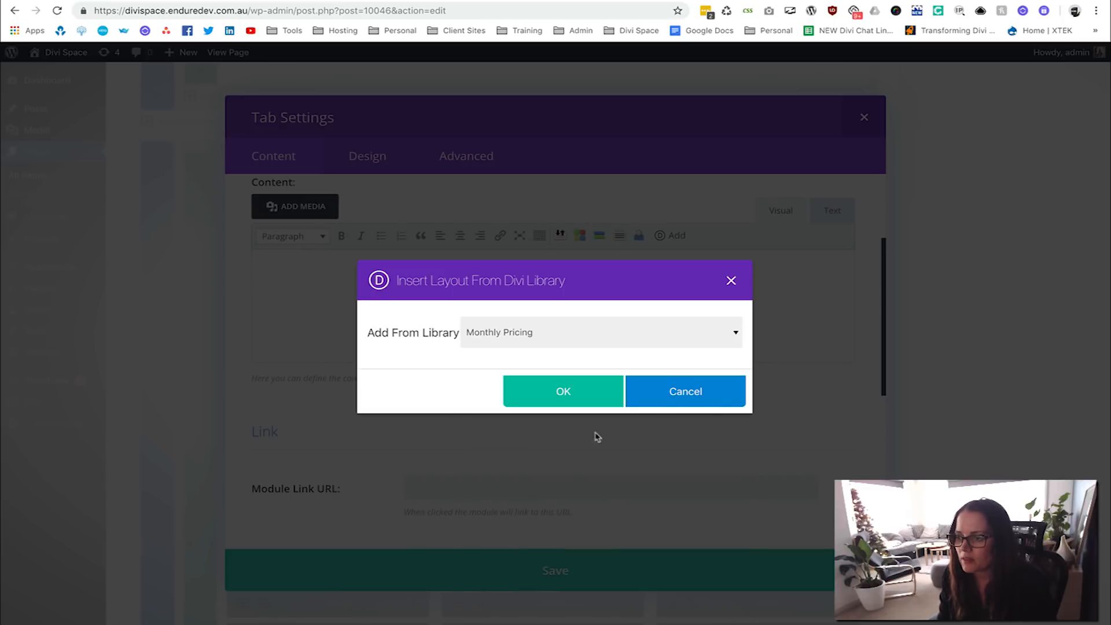
click(560, 396)
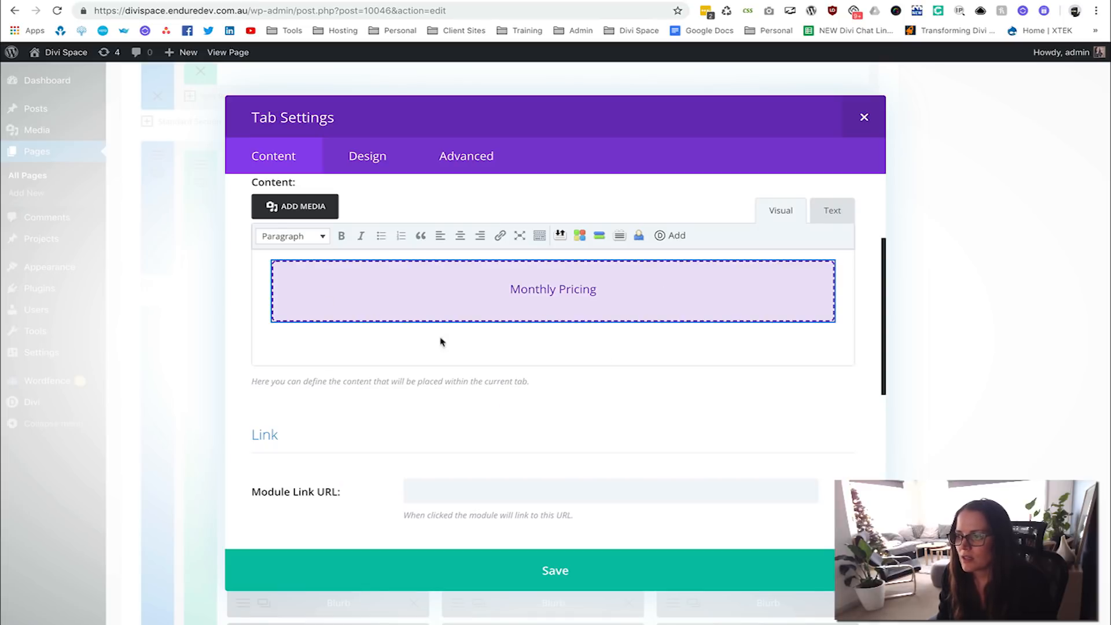
Step: Compare the global module ID in the Monthly tab's HTML with the post ID of the Monthly Pricing row in the Divi Library
click(833, 213)
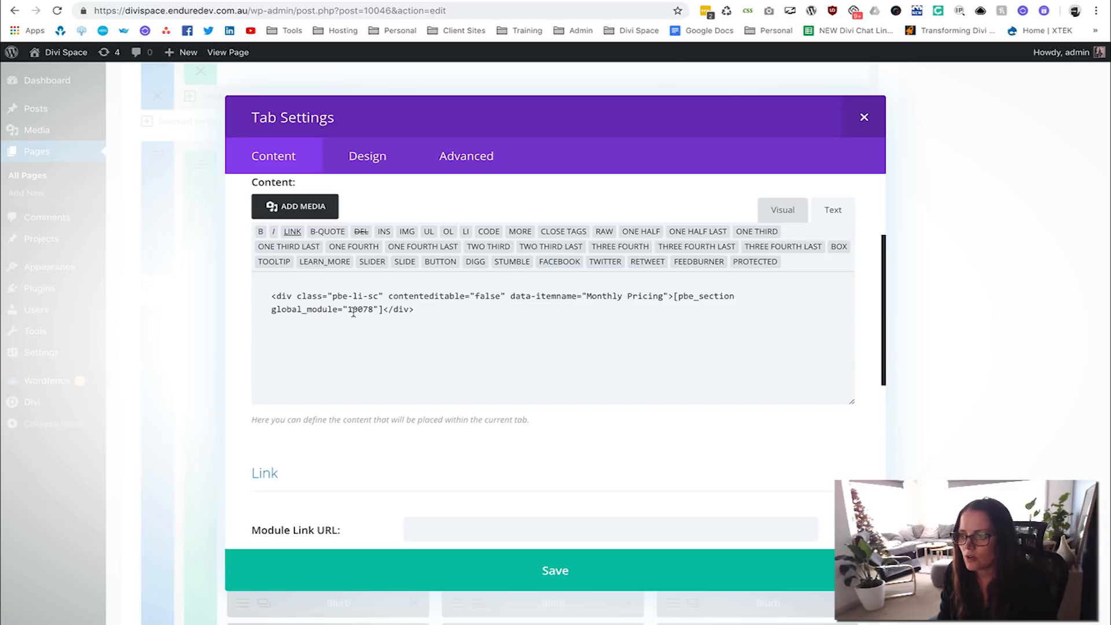
drag(348, 309, 374, 309)
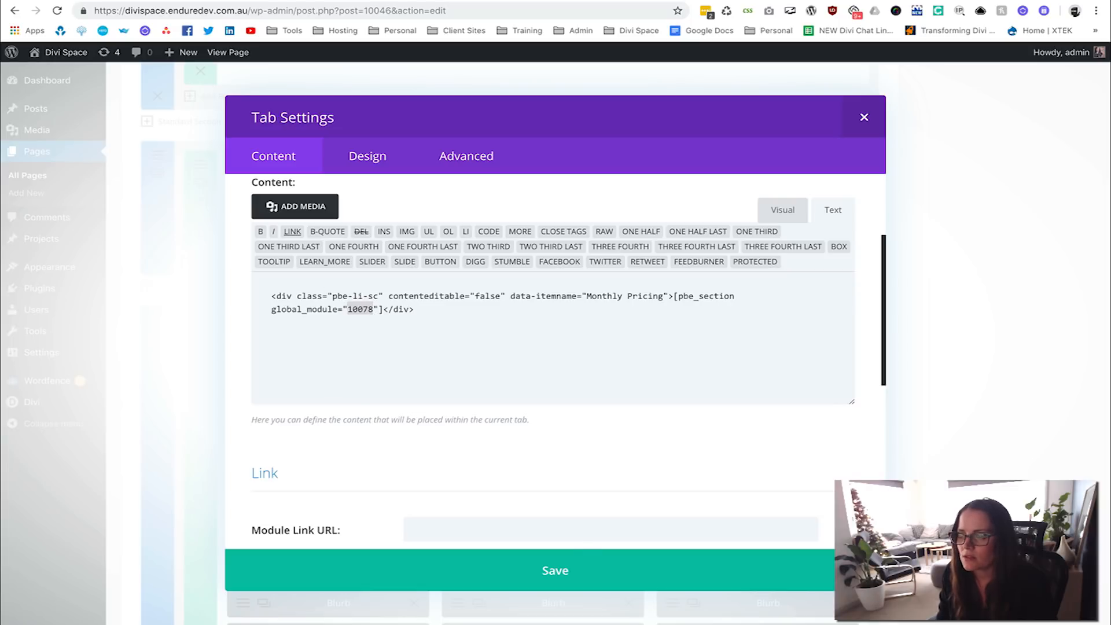
key(ctrl+Tab)
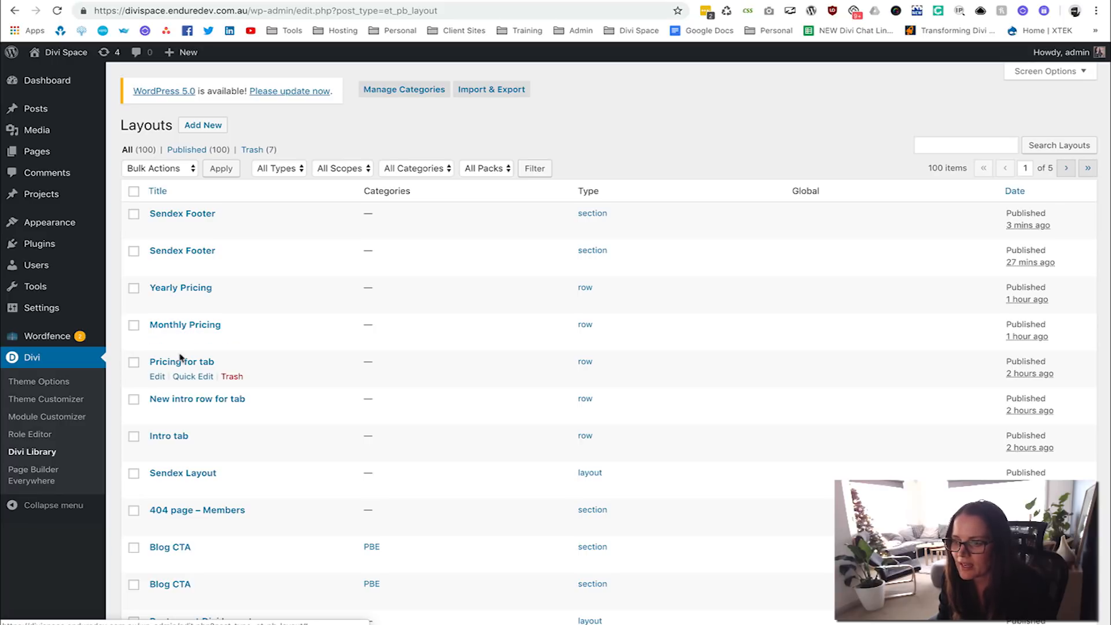
click(157, 339)
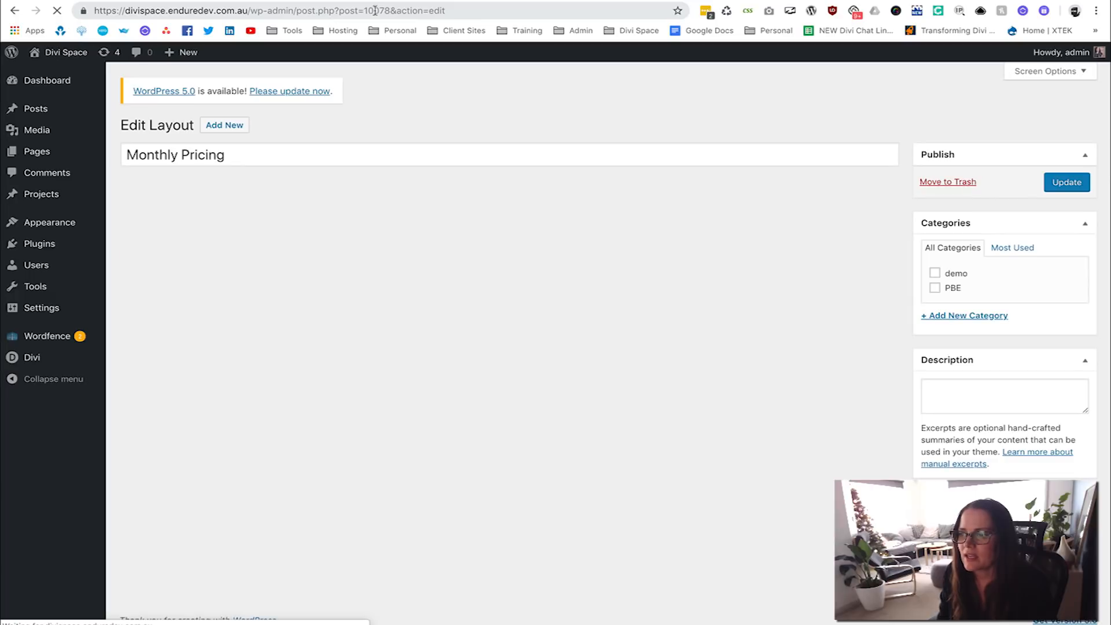
double_click(375, 10)
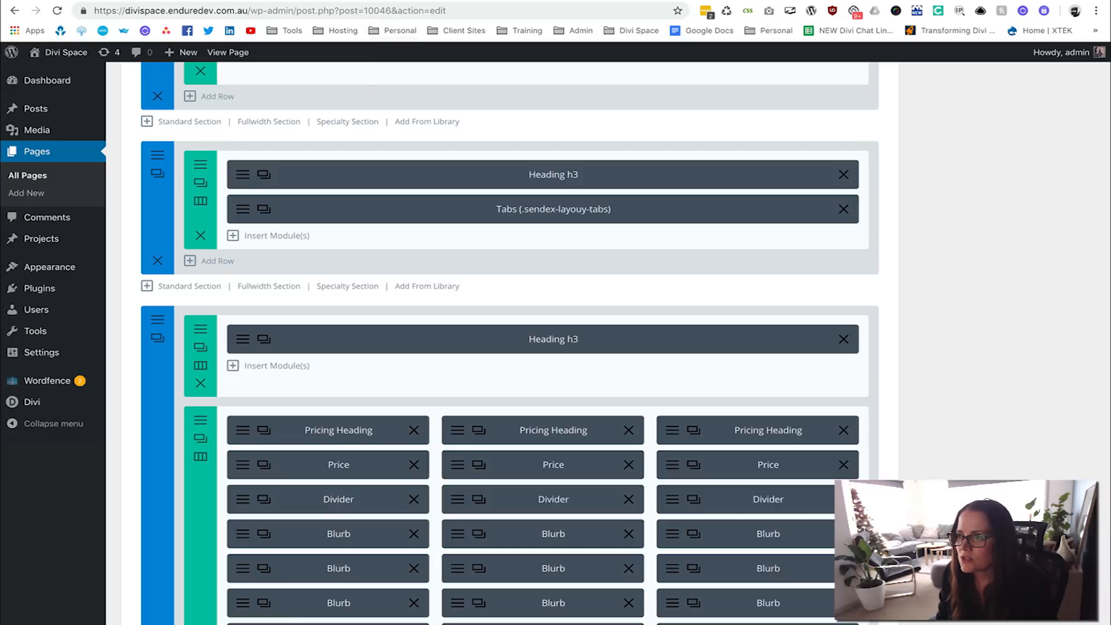
Step: Reopen the Monthly tab's settings in the Tabs module above the pricing section and delete its content in the visual editor
click(243, 214)
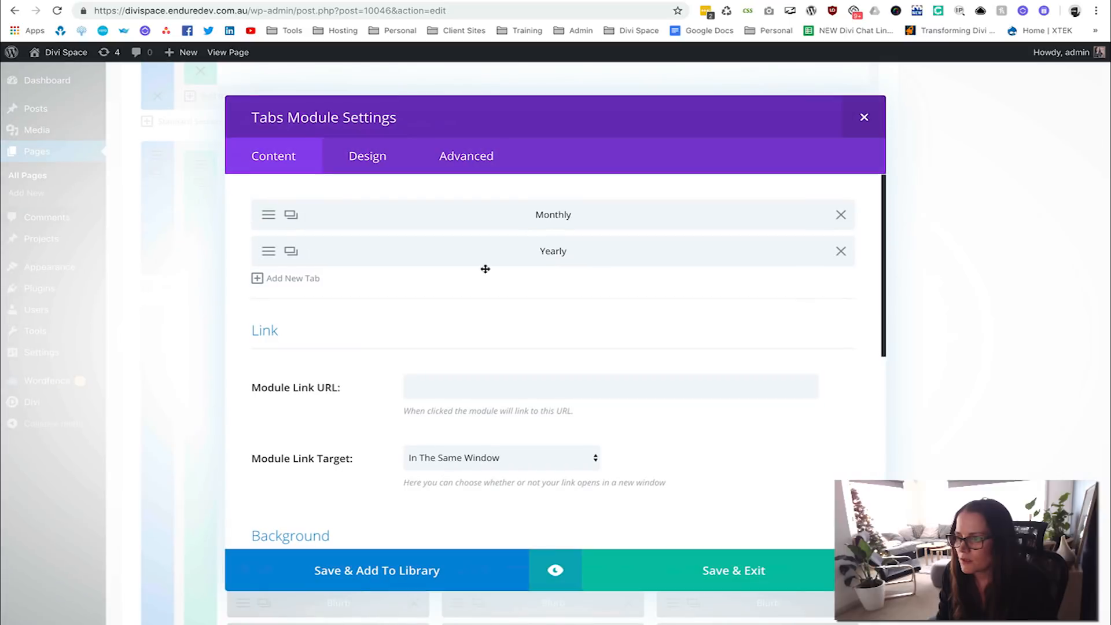
click(270, 216)
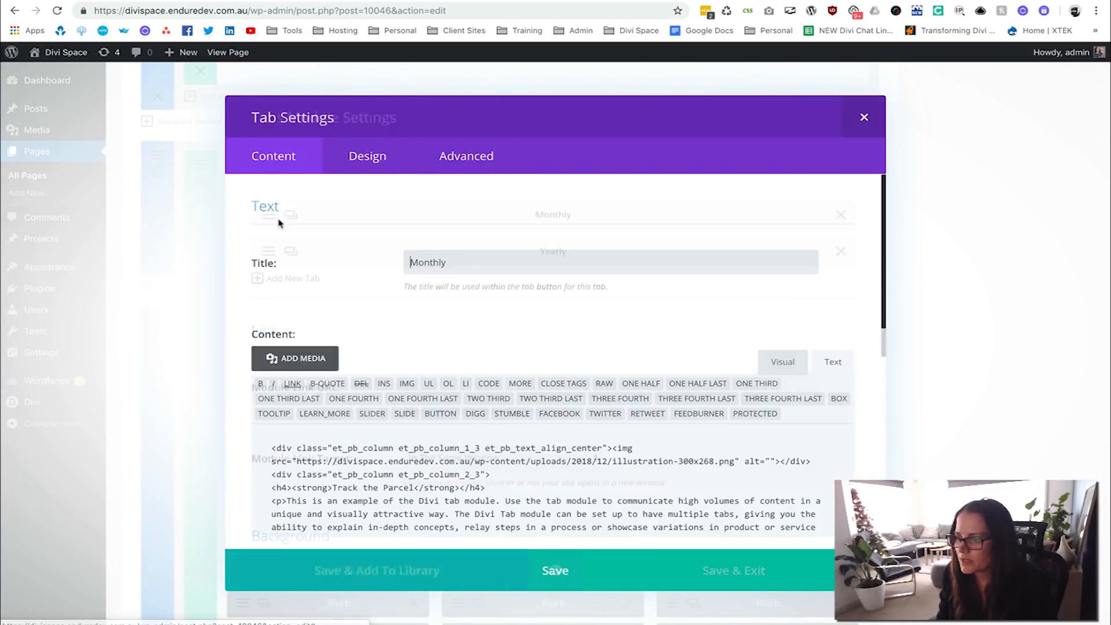
scroll(478, 429, down, 2)
click(782, 363)
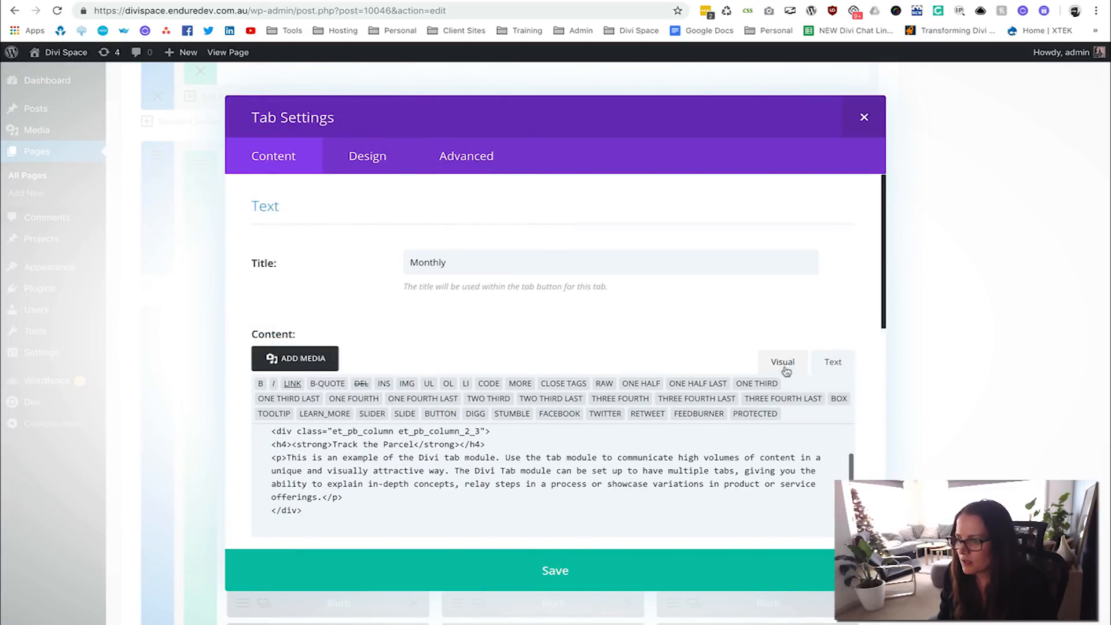
scroll(563, 429, down, 1)
click(377, 440)
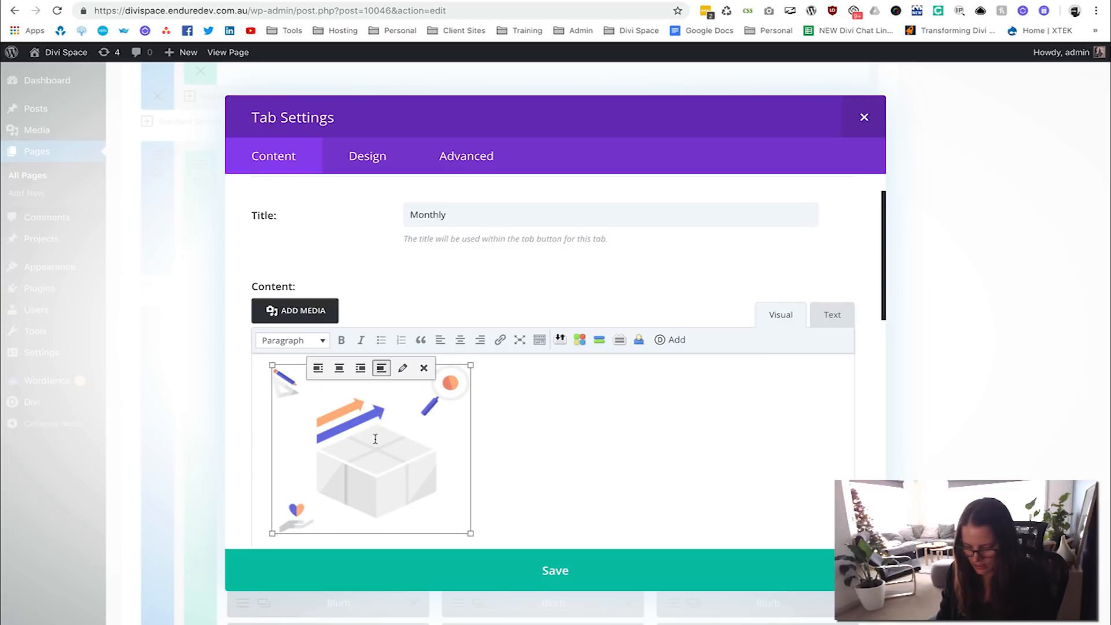
key(Delete)
Step: Add the Monthly Pricing library item to the Monthly tab's content and check the inserted shortcode as HTML
click(671, 340)
click(533, 338)
click(503, 498)
click(569, 388)
click(834, 318)
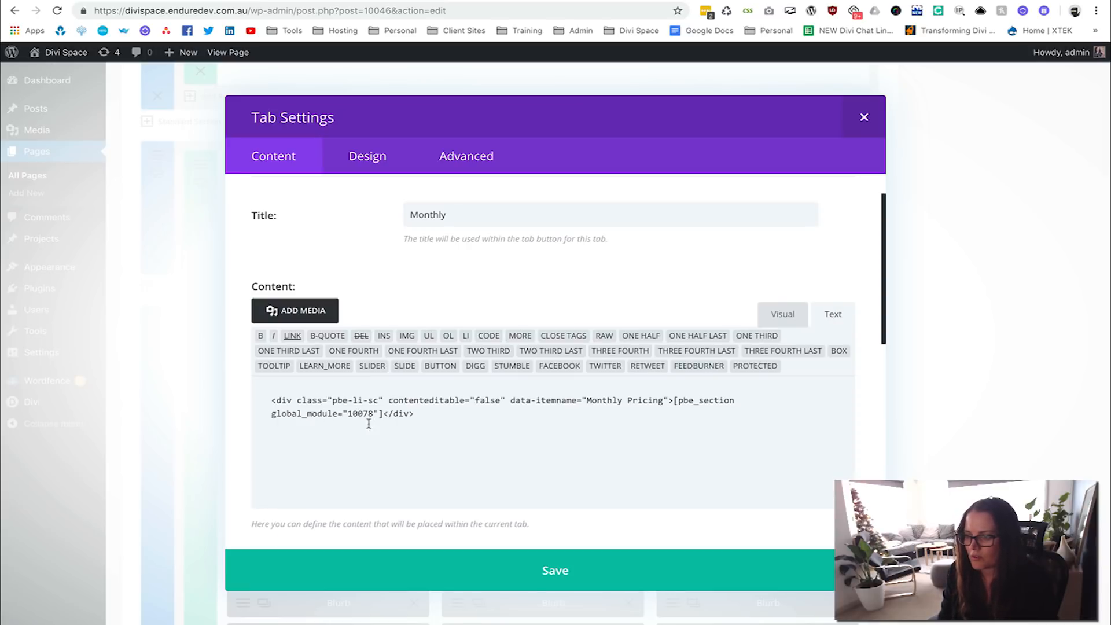
Step: Save the Monthly tab and the Tabs module settings, and update the Sendex Home page
click(559, 571)
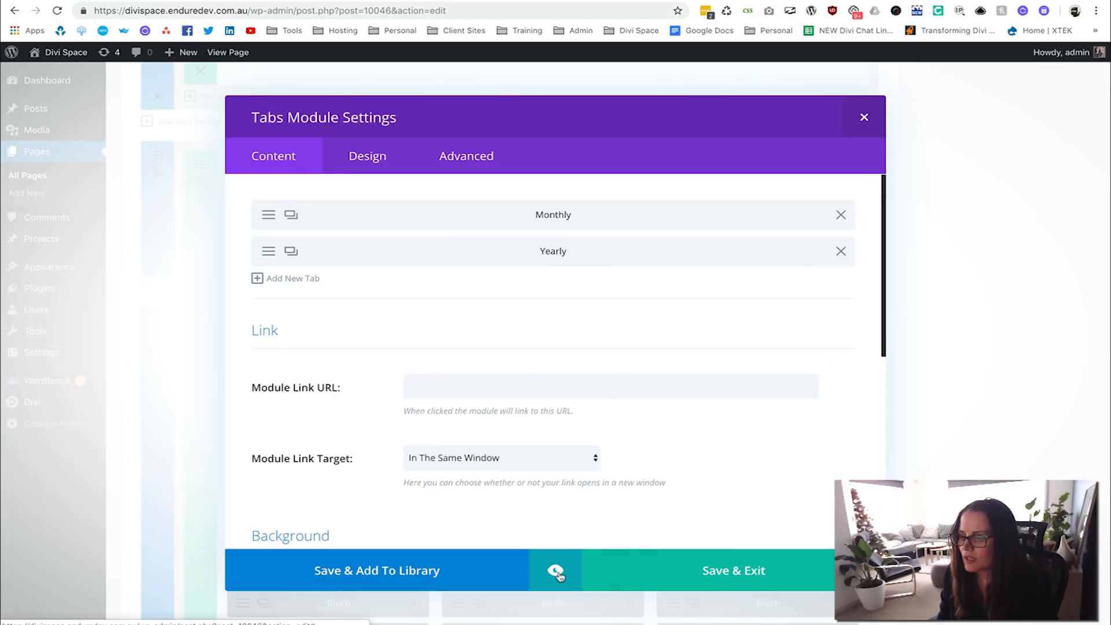
click(730, 570)
scroll(1037, 213, up, 5)
scroll(1036, 213, up, 10)
scroll(984, 232, down, 15)
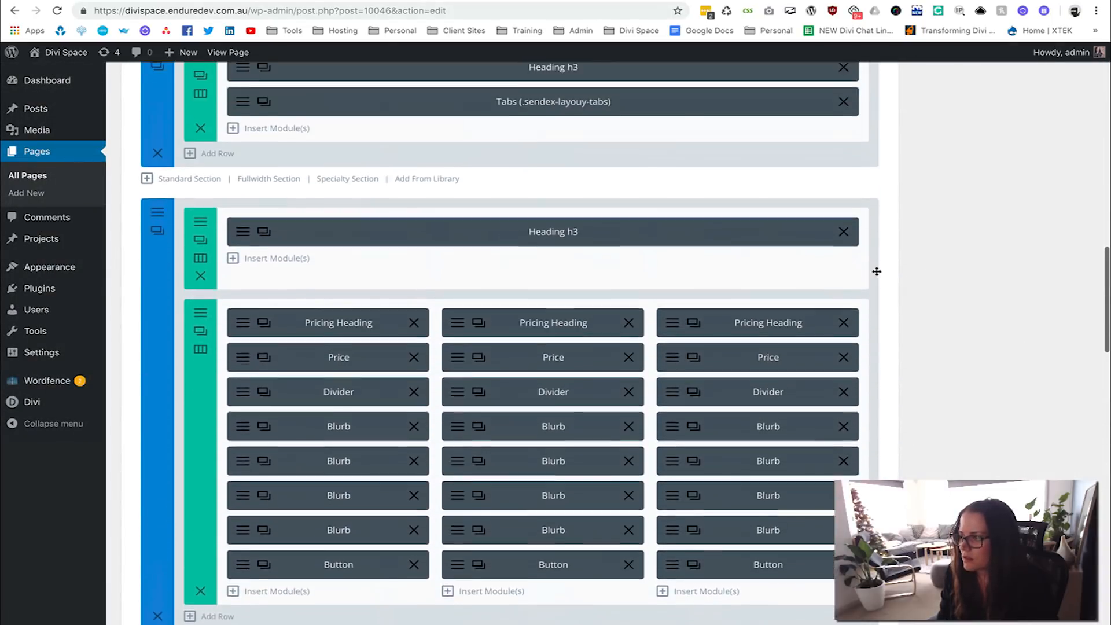
scroll(876, 271, up, 10)
click(1067, 323)
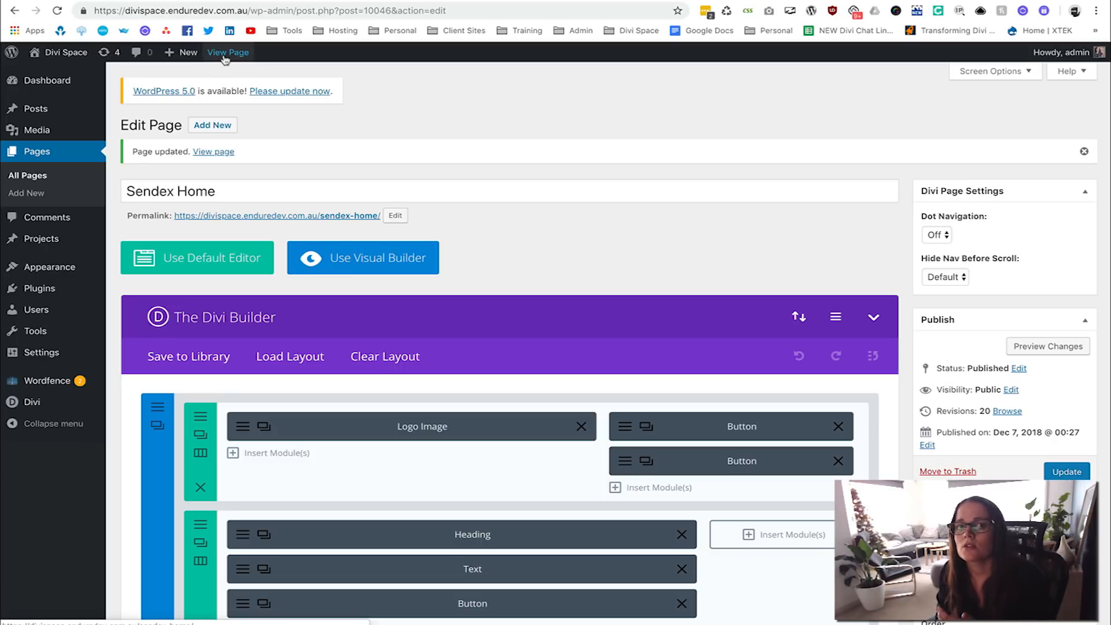
Step: View the published Sendex Home page and compare the Monthly and Yearly tabs under How It Works
click(226, 54)
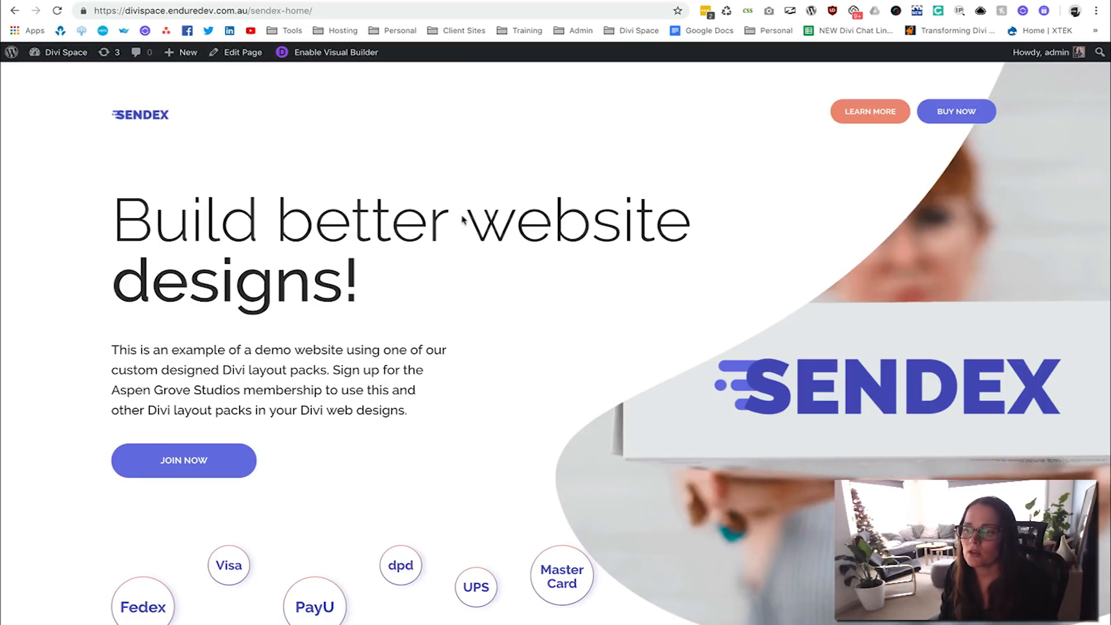
scroll(446, 318, down, 20)
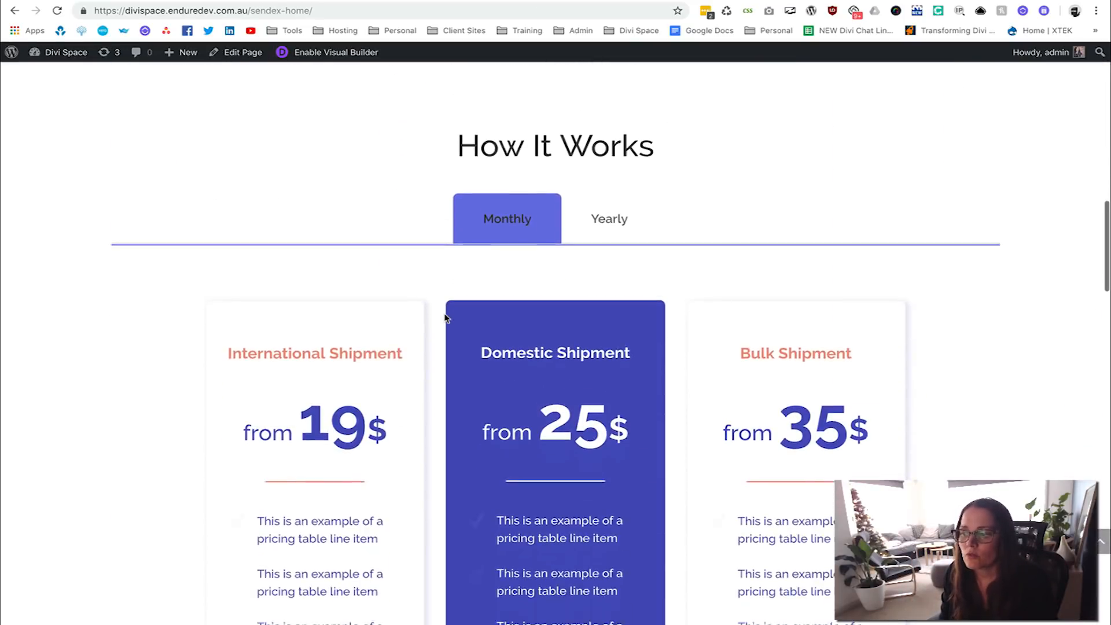
scroll(445, 318, up, 2)
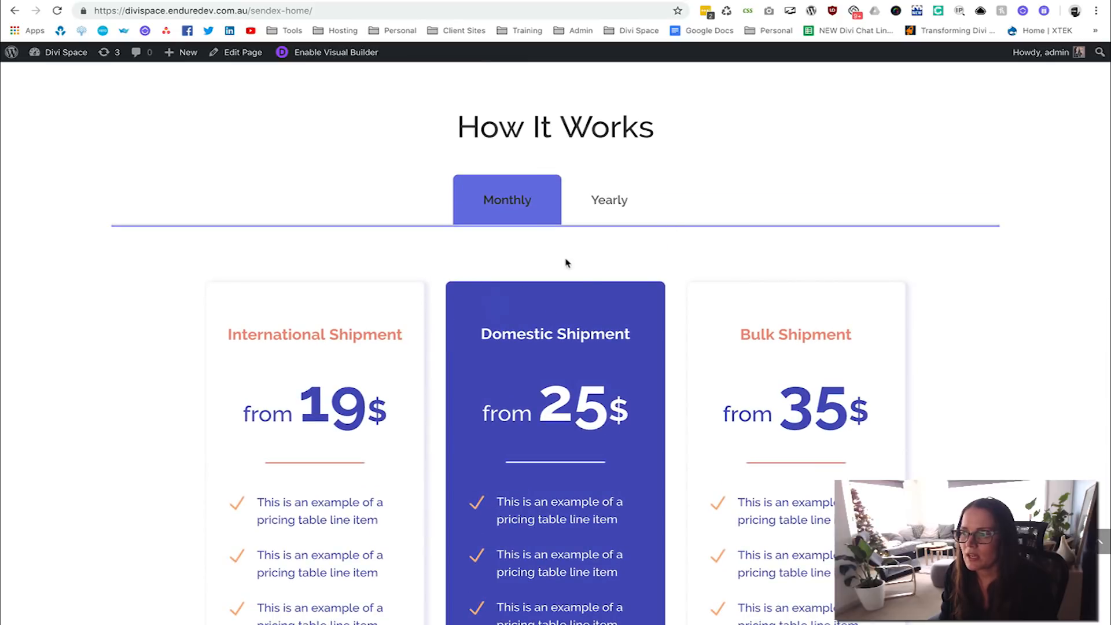
scroll(358, 308, down, 3)
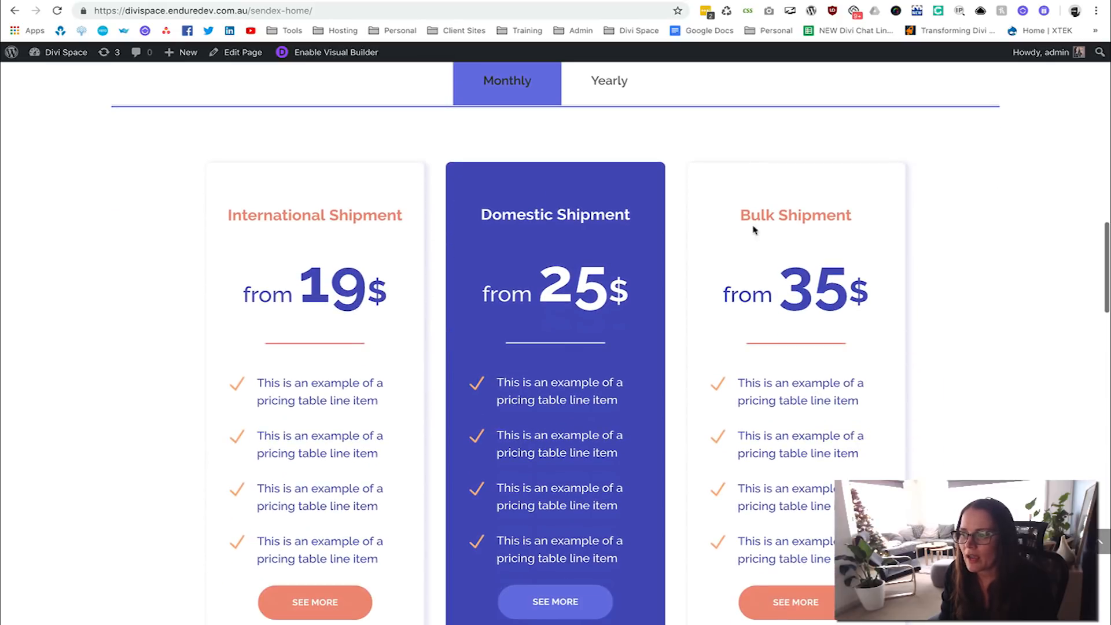
scroll(567, 365, up, 1)
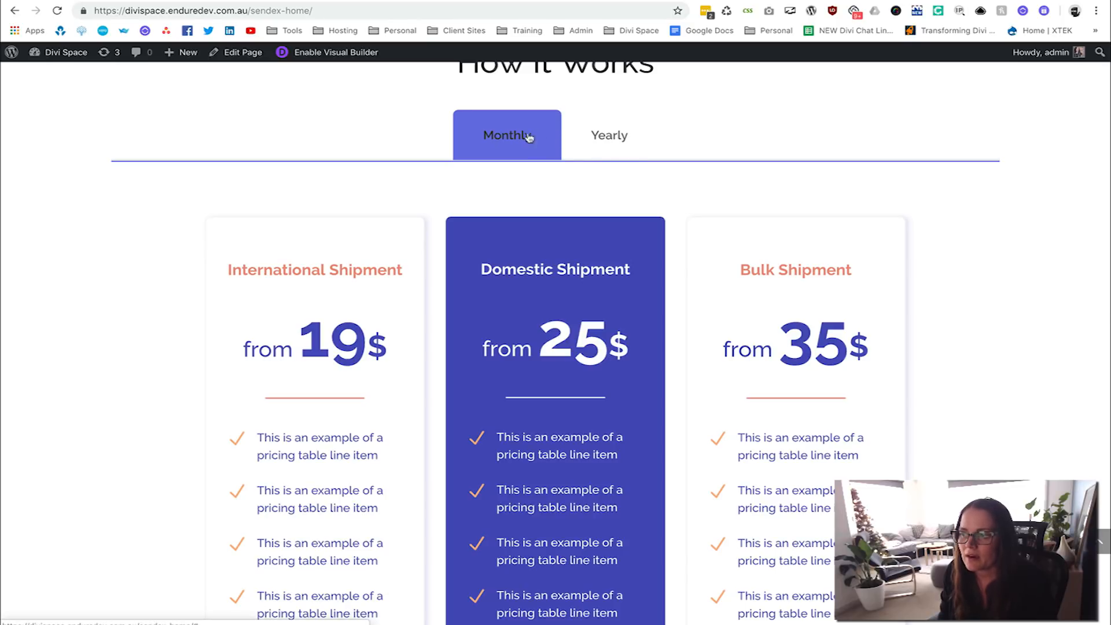
click(618, 139)
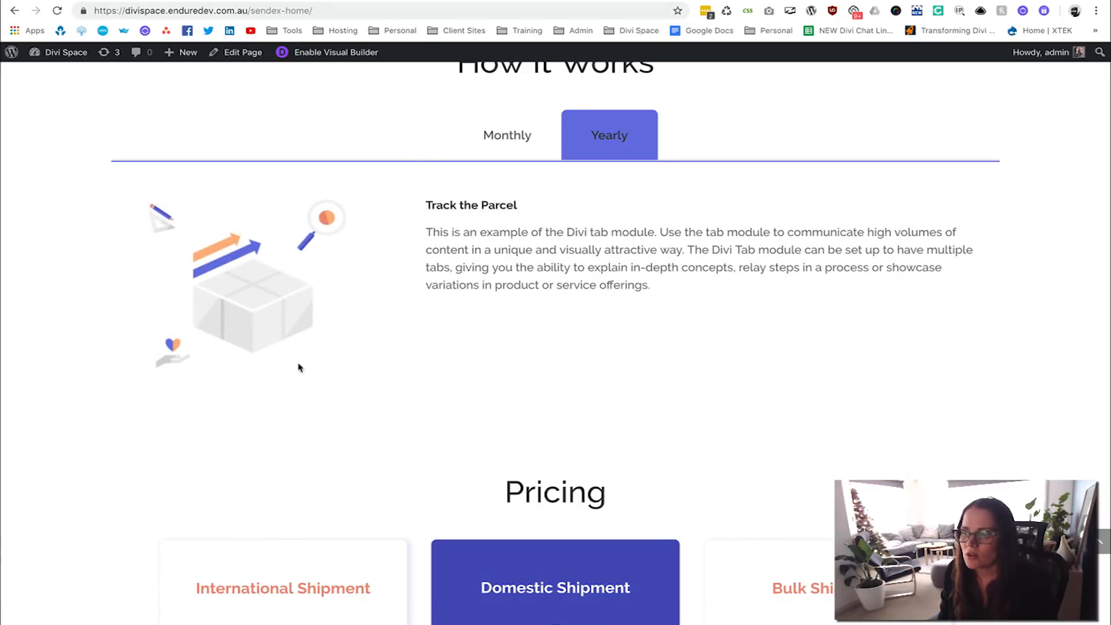
click(490, 134)
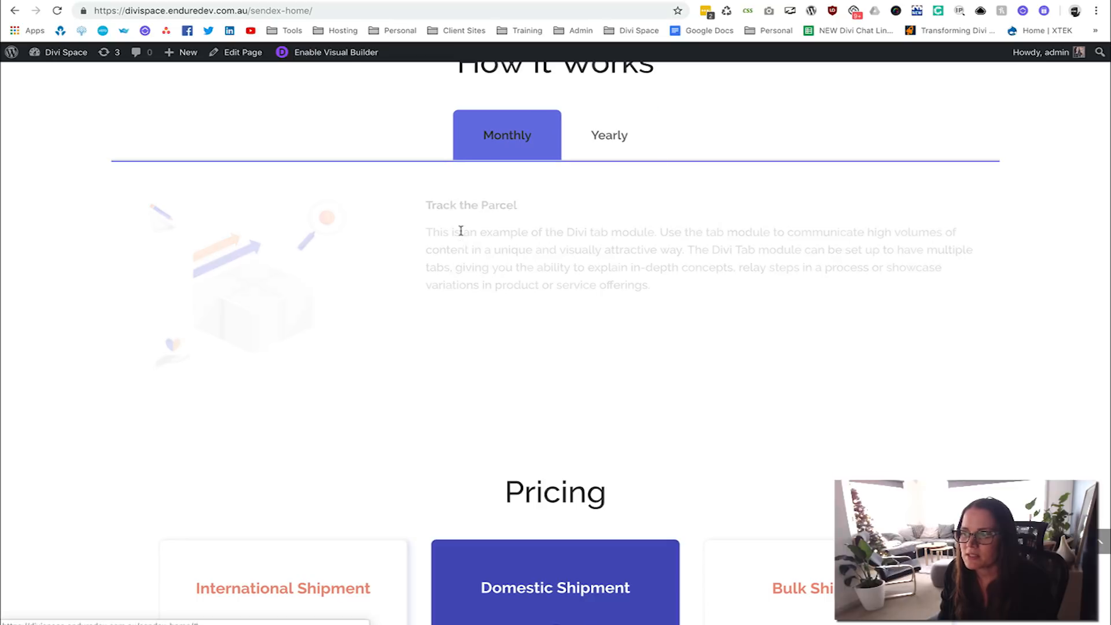
Step: Compare the Monthly tab's pricing with the separate Pricing section and review the rest of the page down to the footer
scroll(337, 382, down, 5)
scroll(340, 389, up, 3)
scroll(419, 347, down, 9)
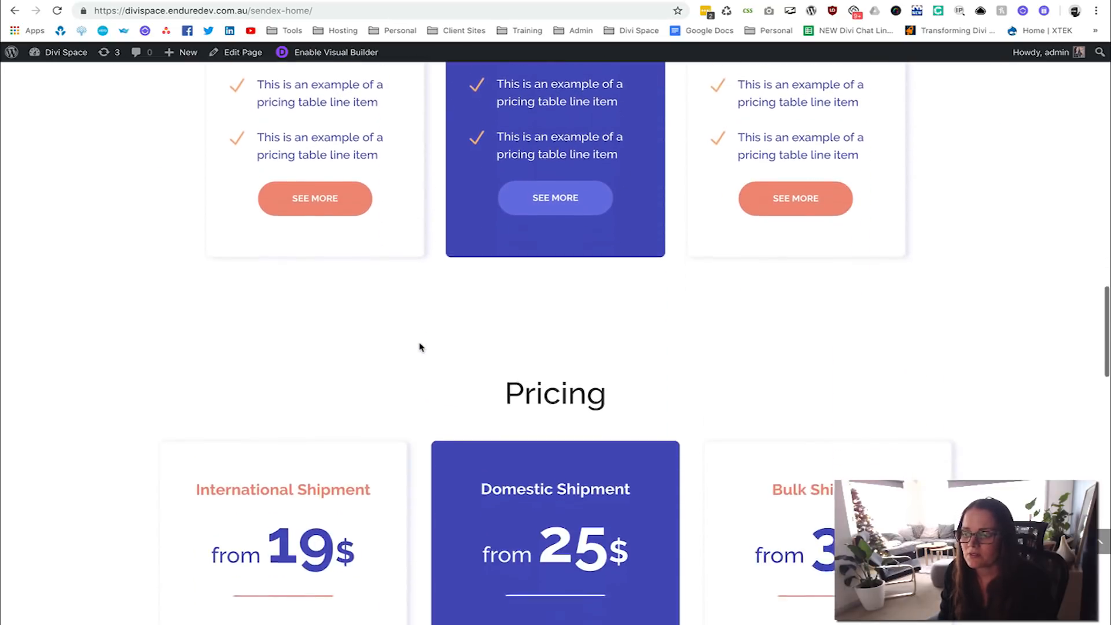
scroll(420, 346, up, 4)
scroll(420, 346, down, 16)
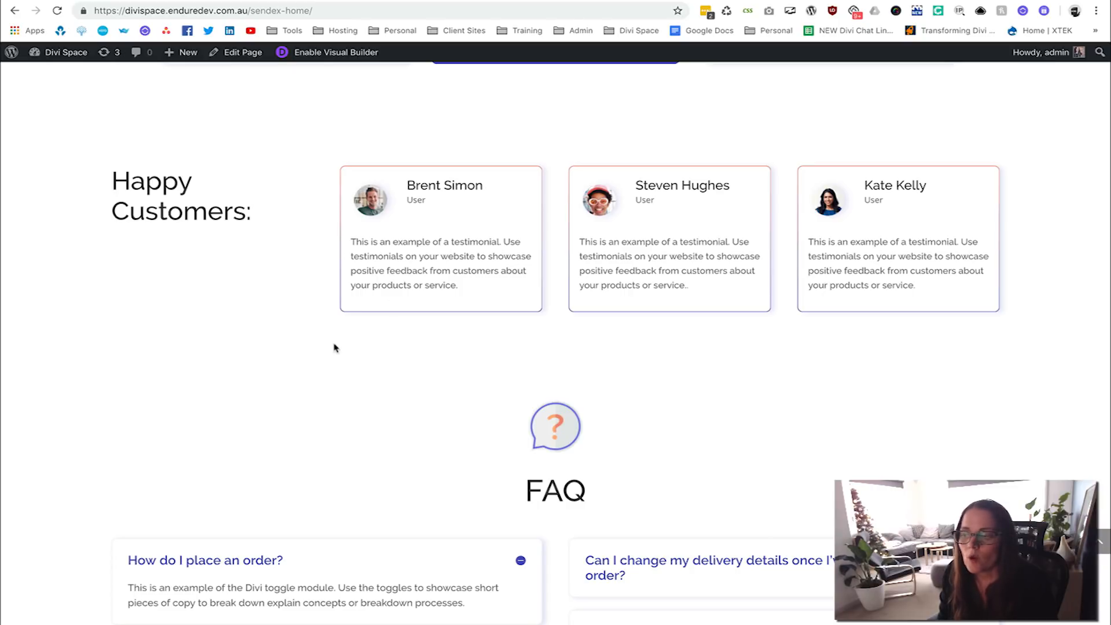
scroll(310, 346, down, 10)
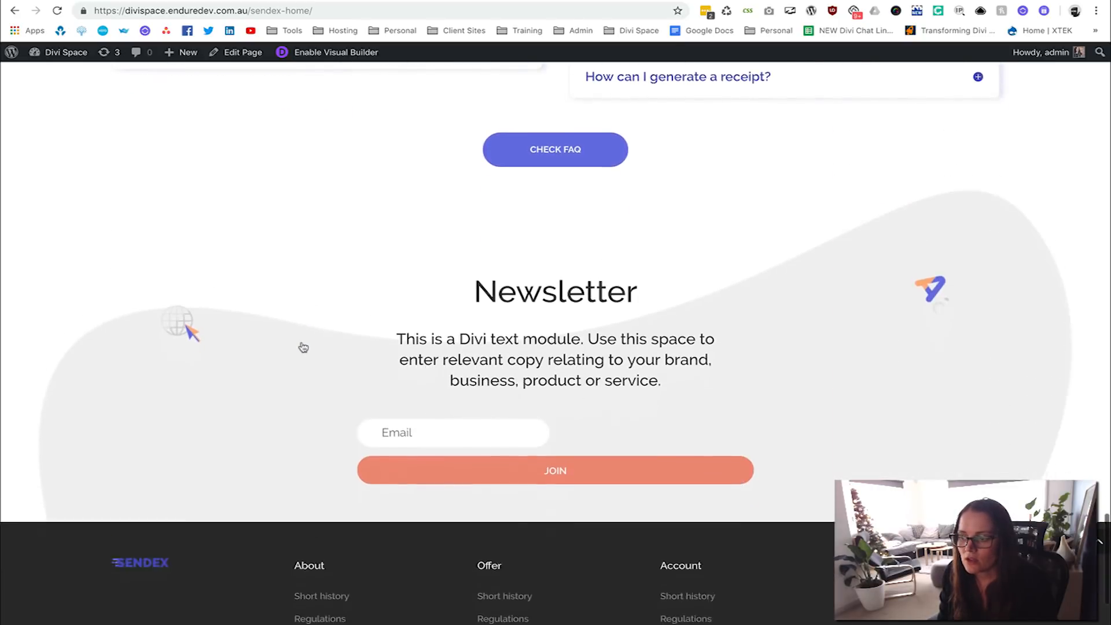
scroll(303, 347, up, 12)
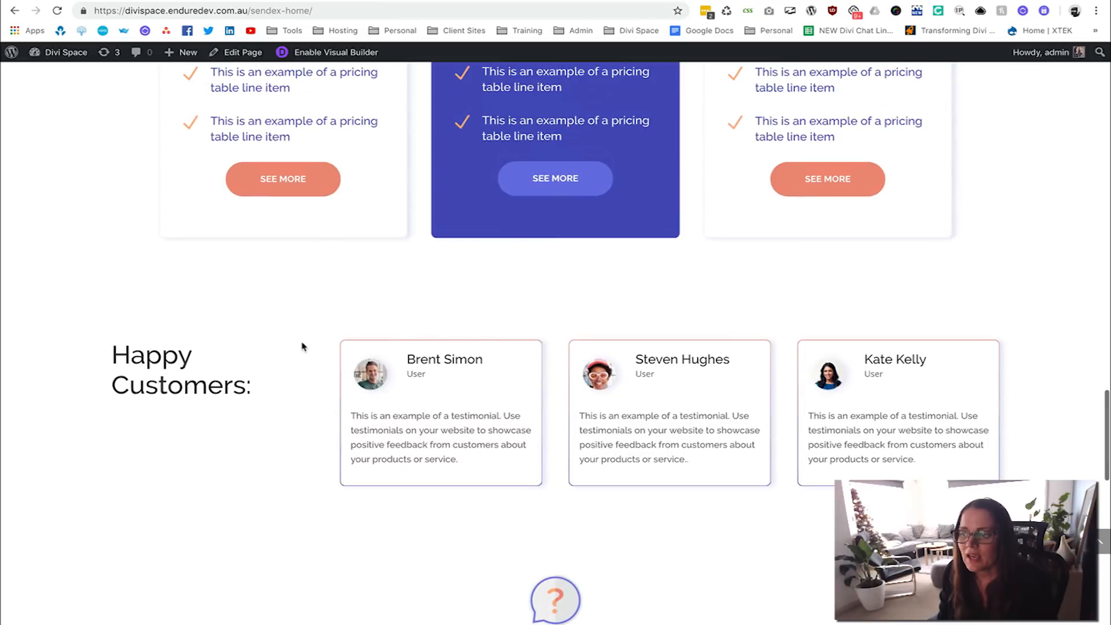